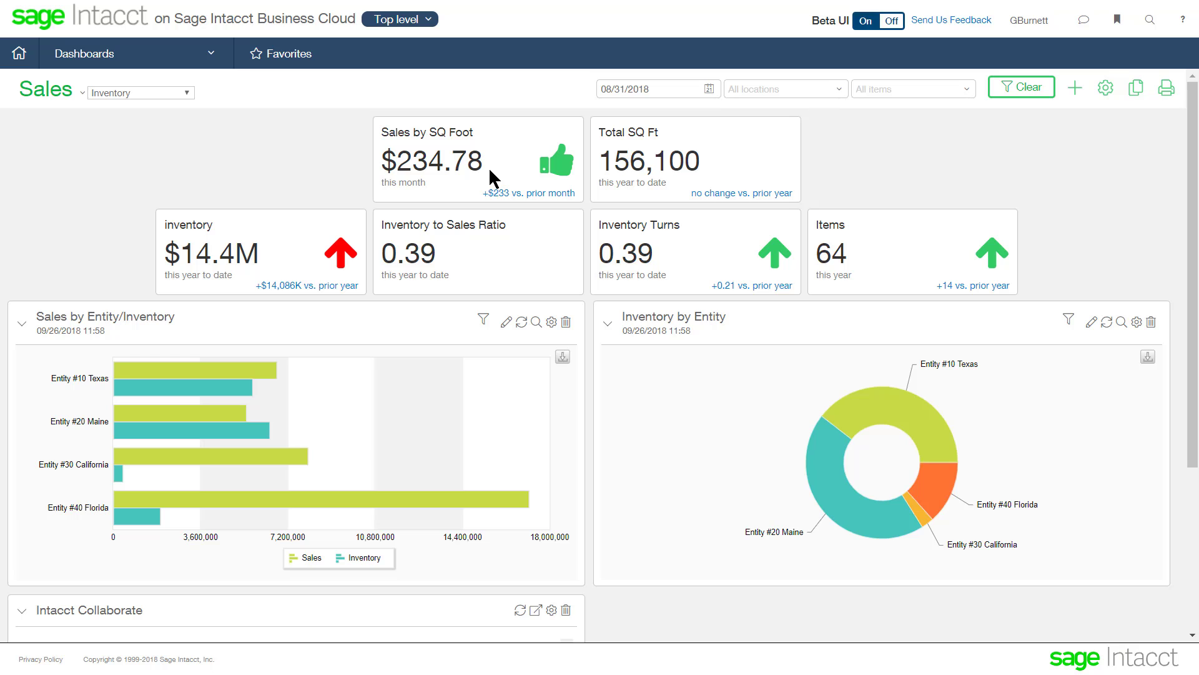
# - Open the Inventory Control item list and filter it to the Inventory Items group
pyautogui.moveTo(318, 289)
pyautogui.moveTo(823, 460)
pyautogui.click(211, 53)
pyautogui.click(159, 260)
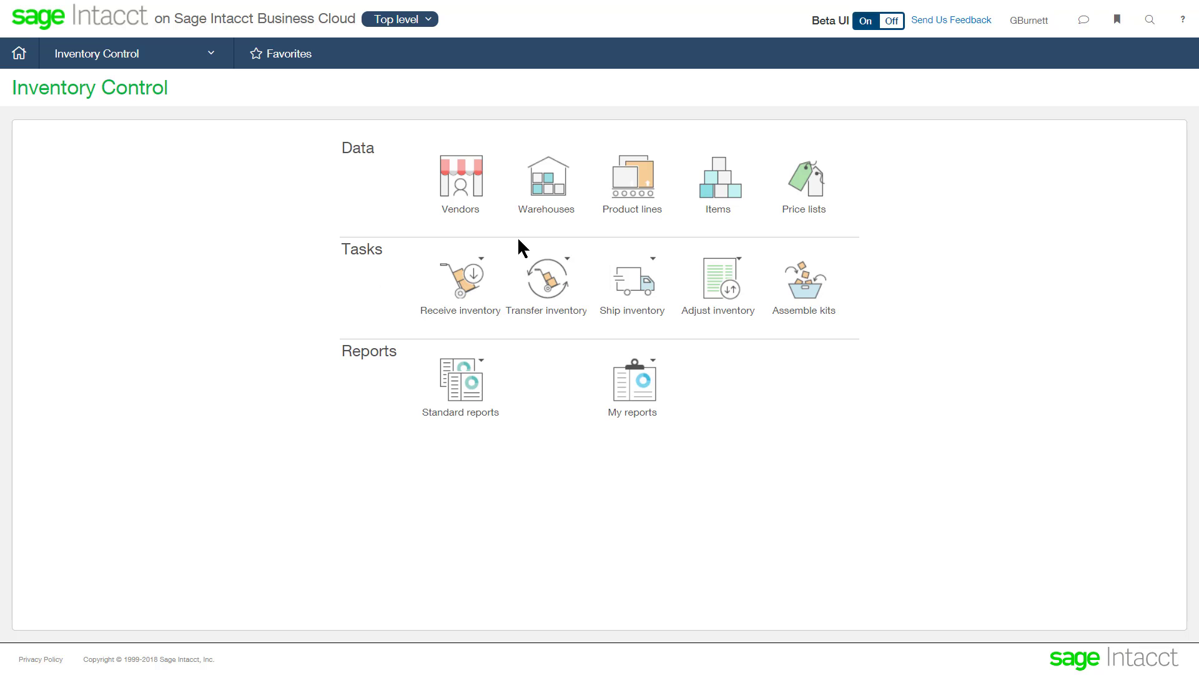
pyautogui.click(721, 187)
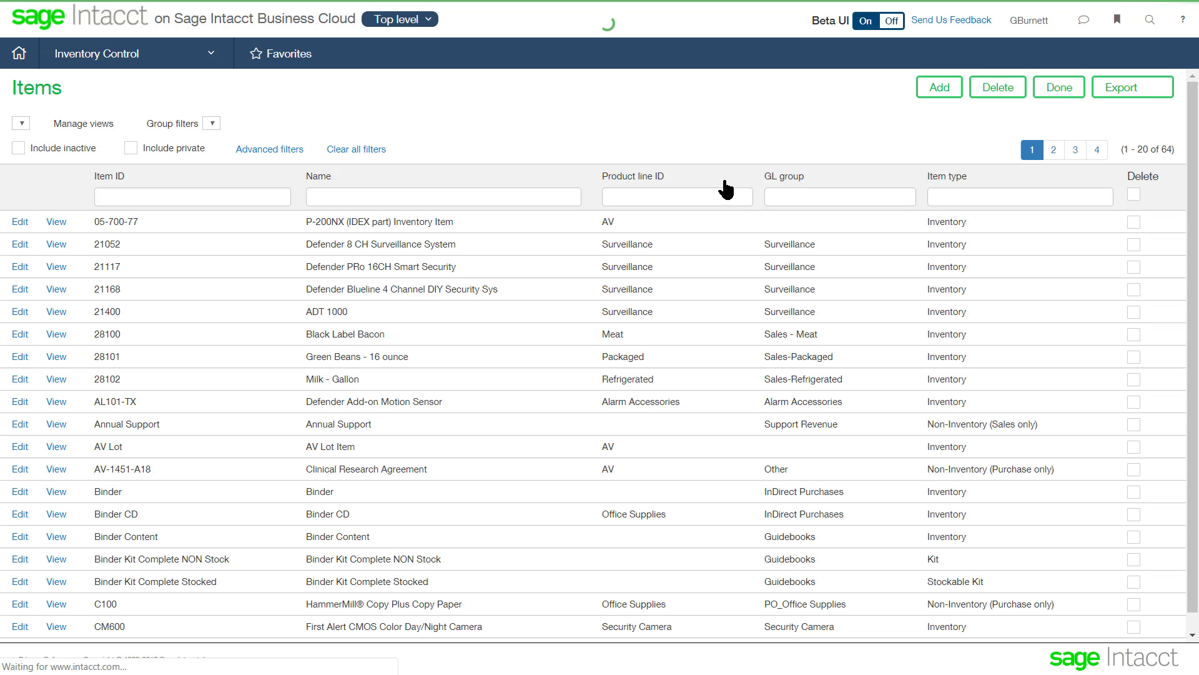
pyautogui.click(201, 127)
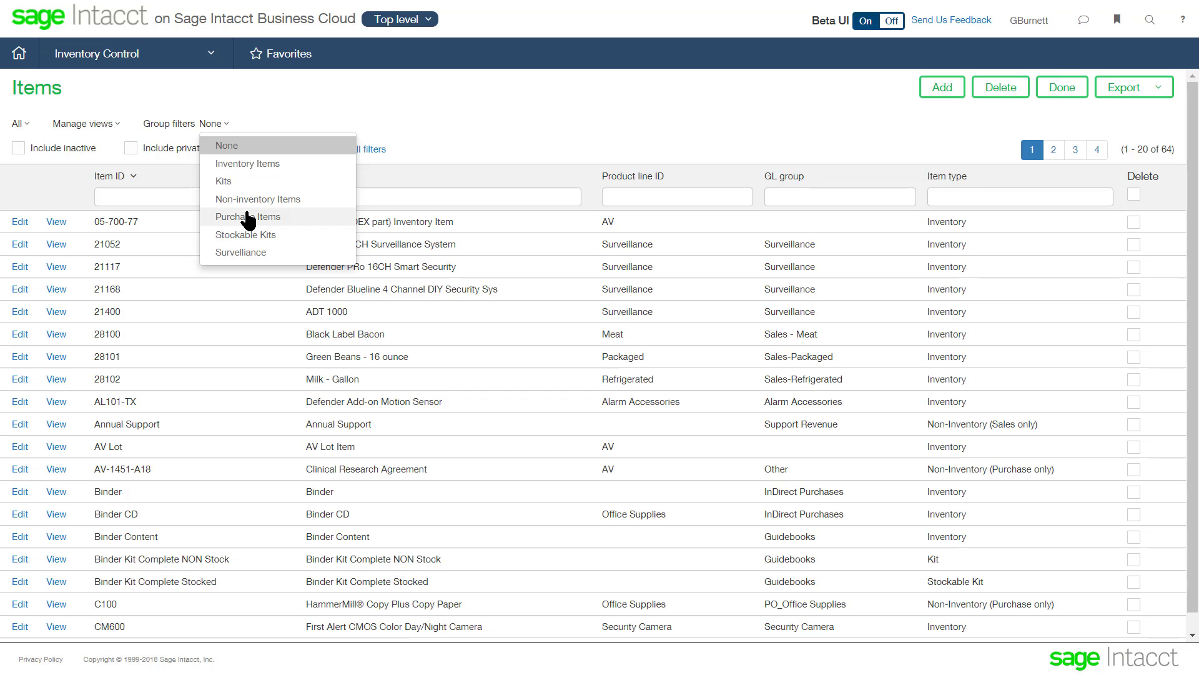
pyautogui.click(247, 165)
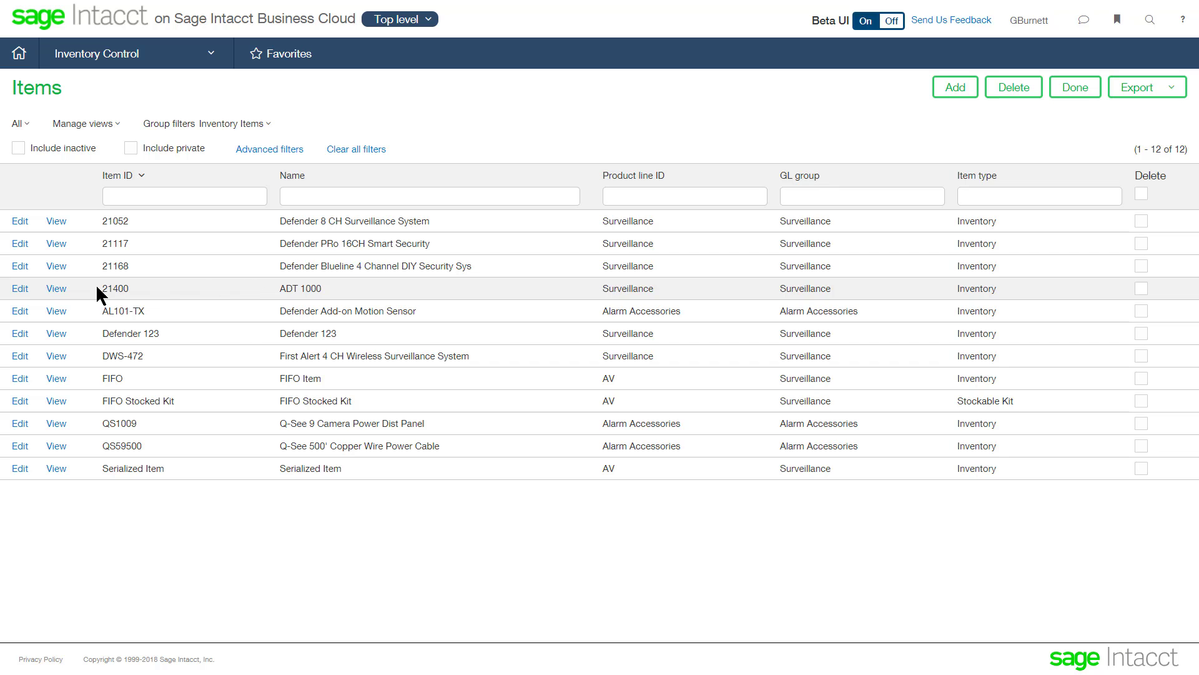
# - Open item 21400 (ADT 1000) for editing and review its general, purchasing, sales and warehouse information
pyautogui.click(23, 292)
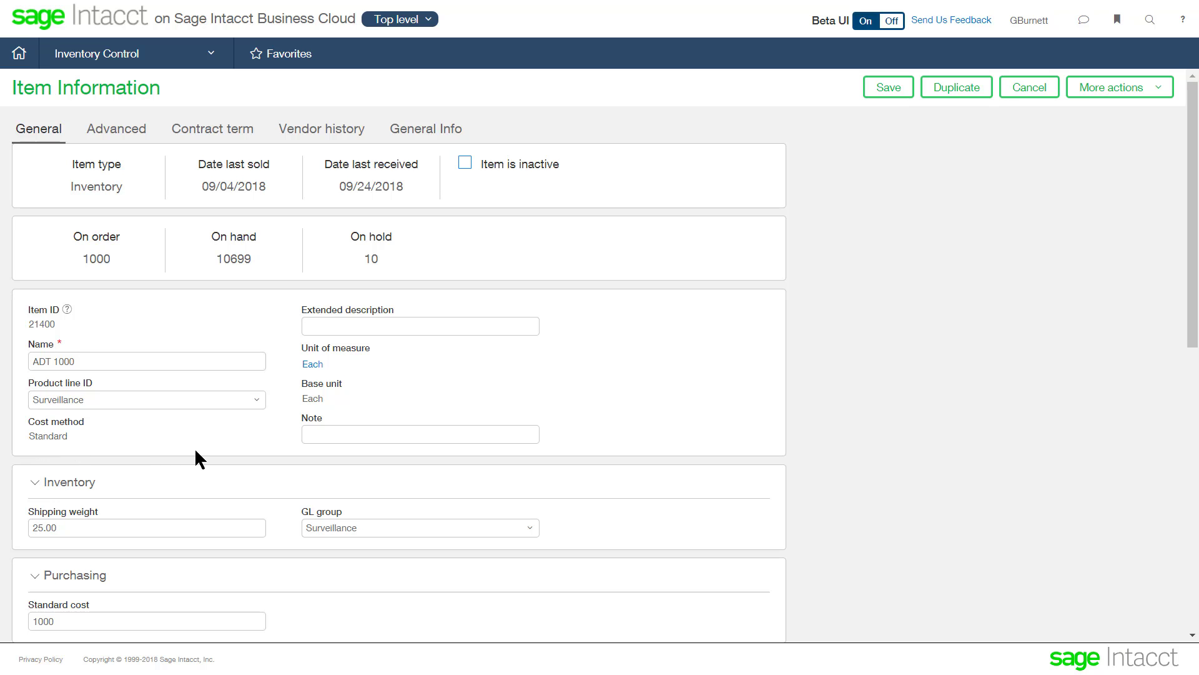
pyautogui.scroll(-1, 194, 448)
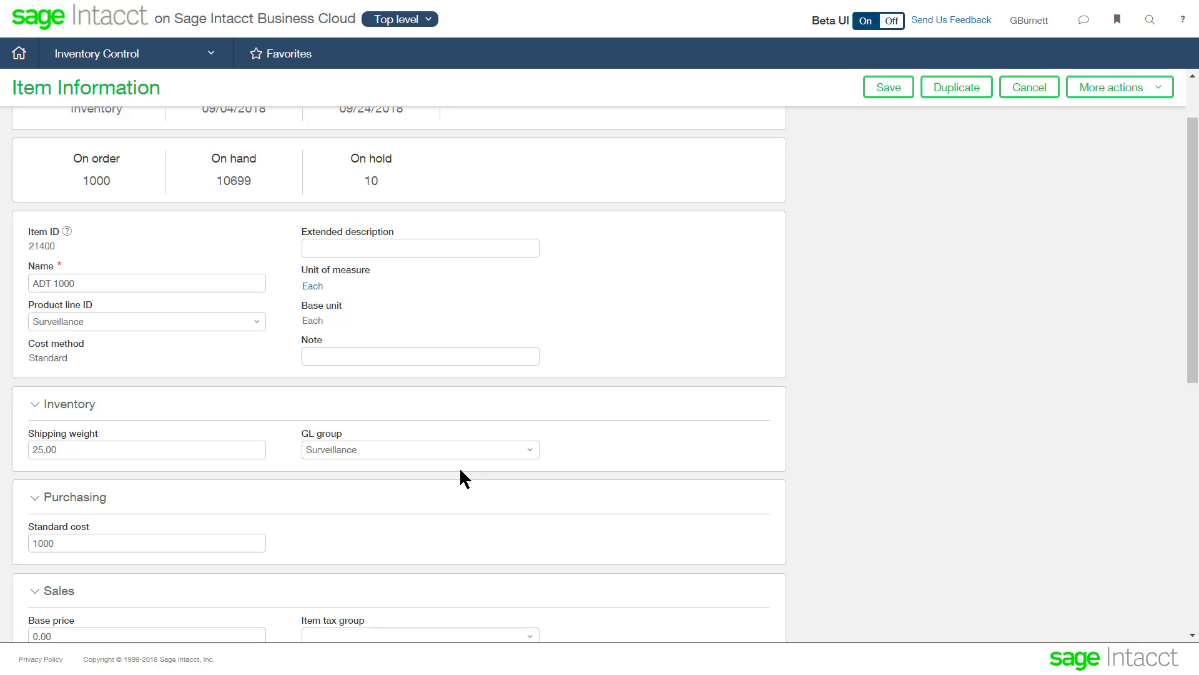
pyautogui.scroll(-3, 460, 467)
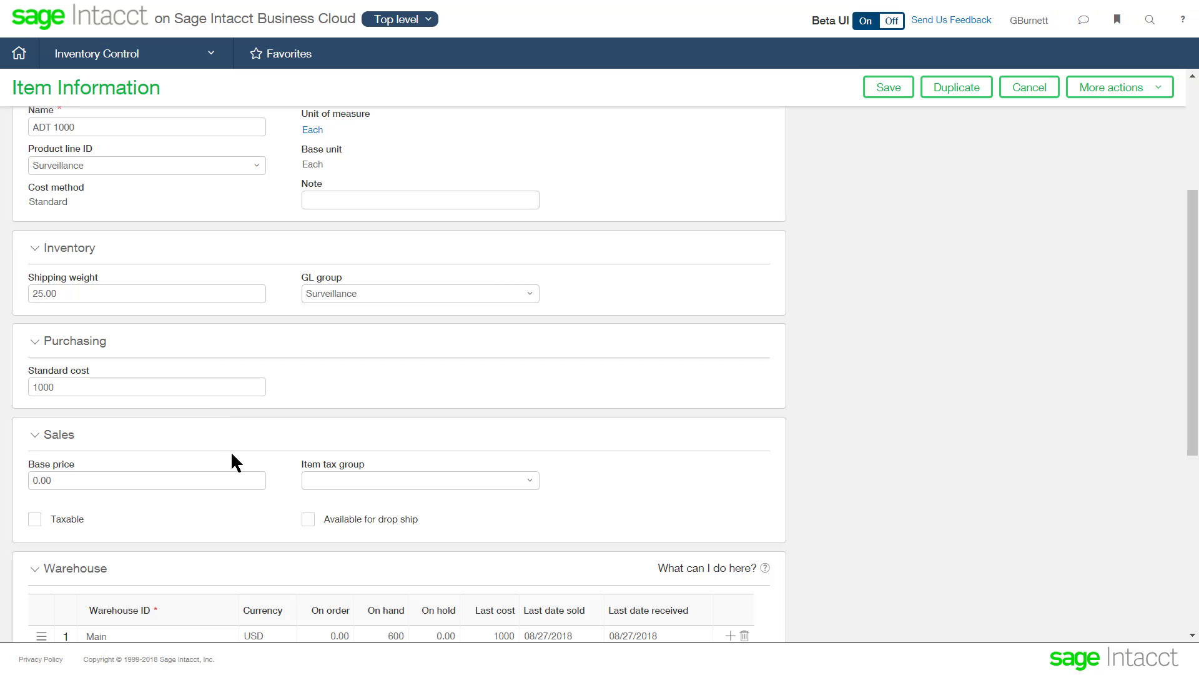
pyautogui.scroll(-3, 232, 453)
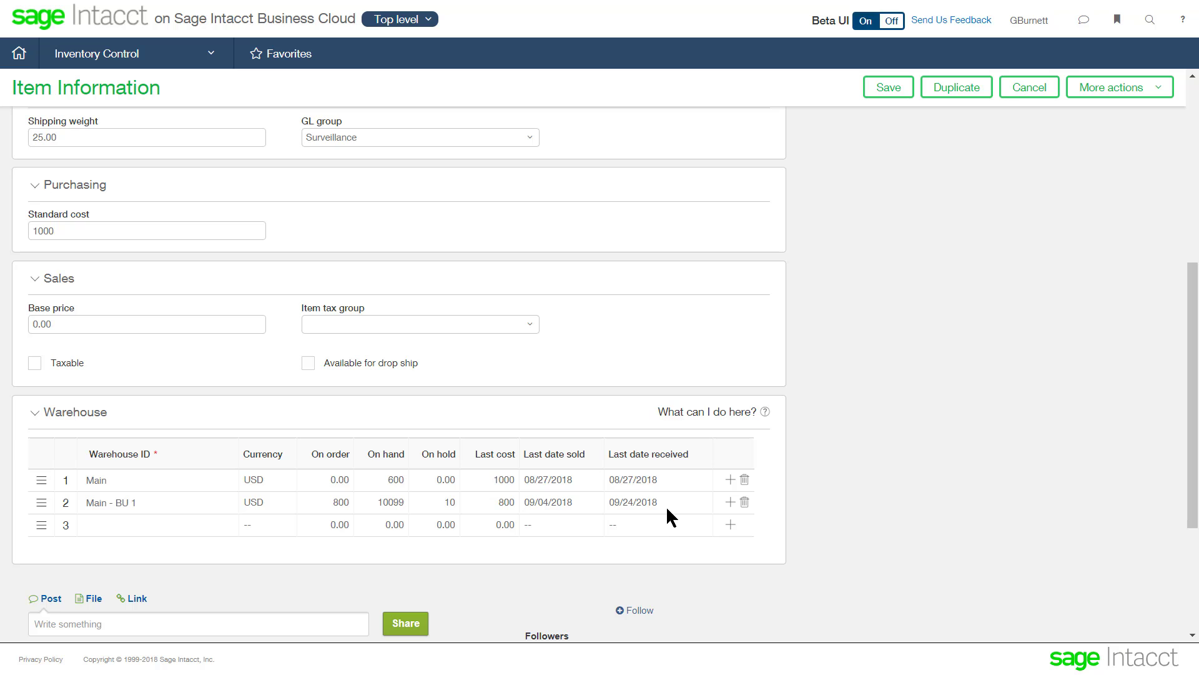
# - Show the details of the item's Main - BU 1 warehouse line, review its stocking settings and standard cost entries, and close them
pyautogui.click(299, 501)
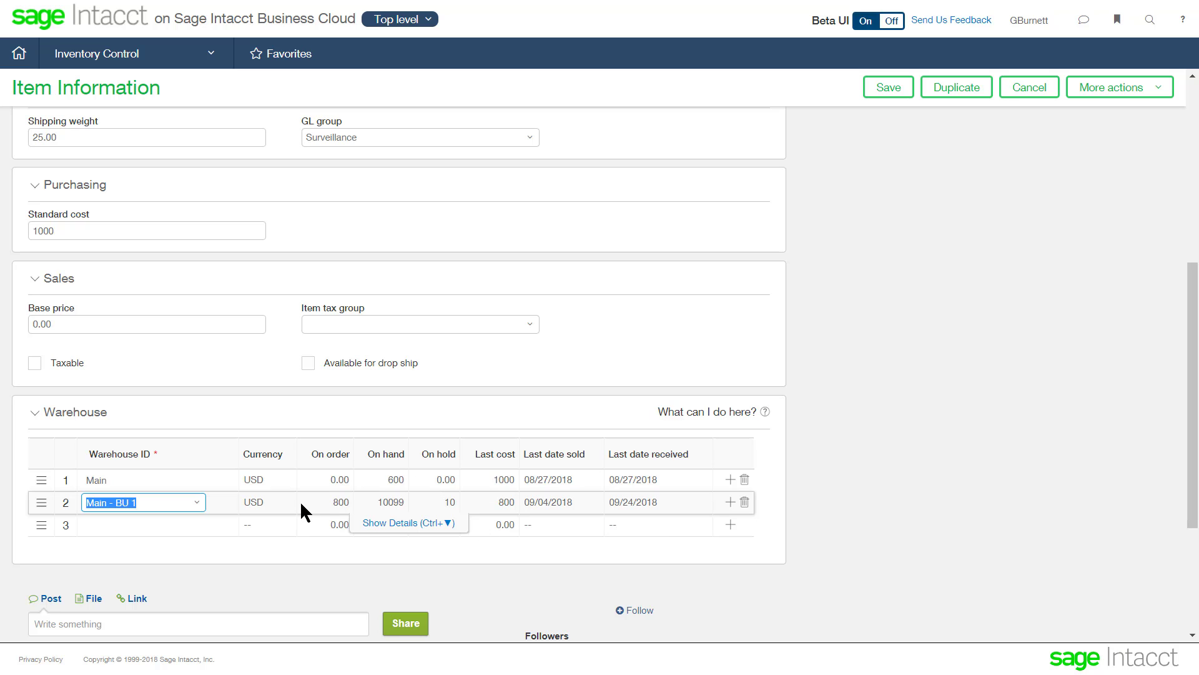
pyautogui.click(391, 523)
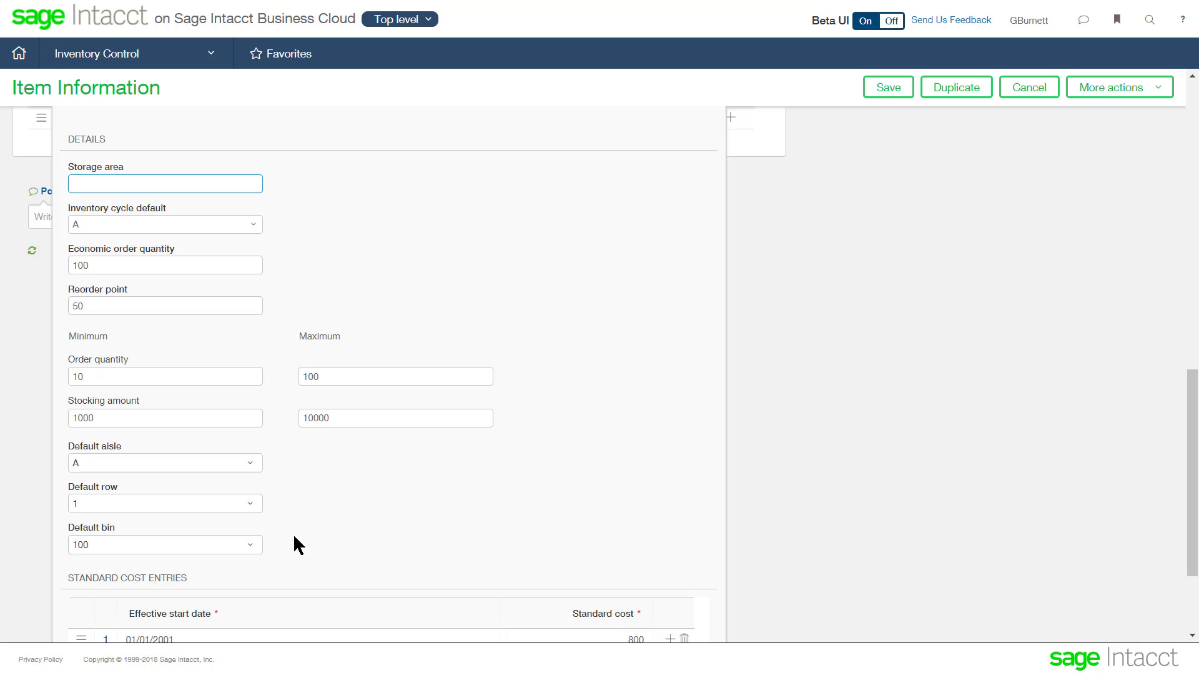
pyautogui.scroll(-2, 350, 486)
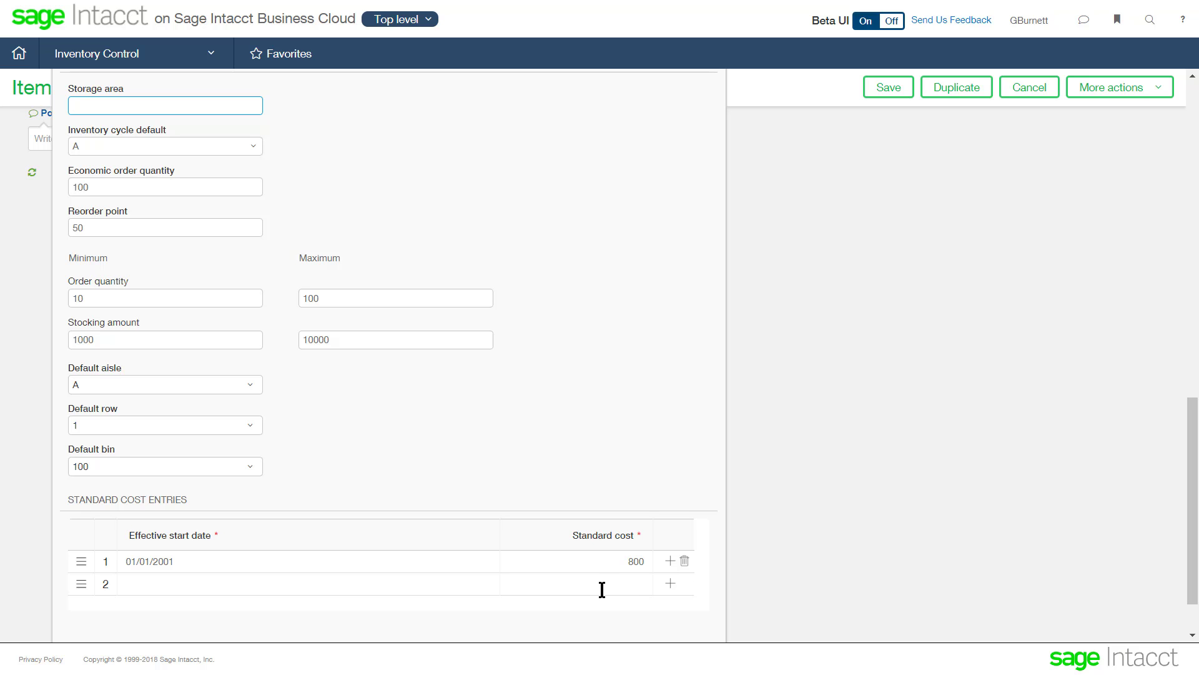
pyautogui.scroll(1, 594, 575)
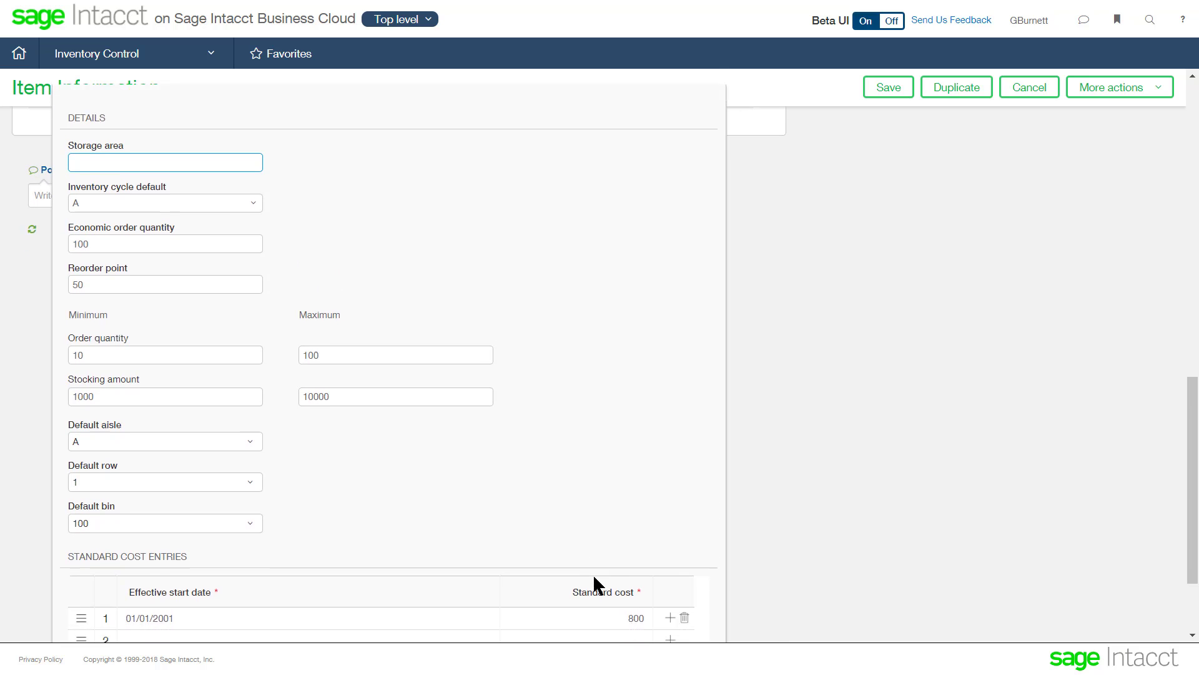
pyautogui.scroll(-3, 594, 575)
pyautogui.click(423, 623)
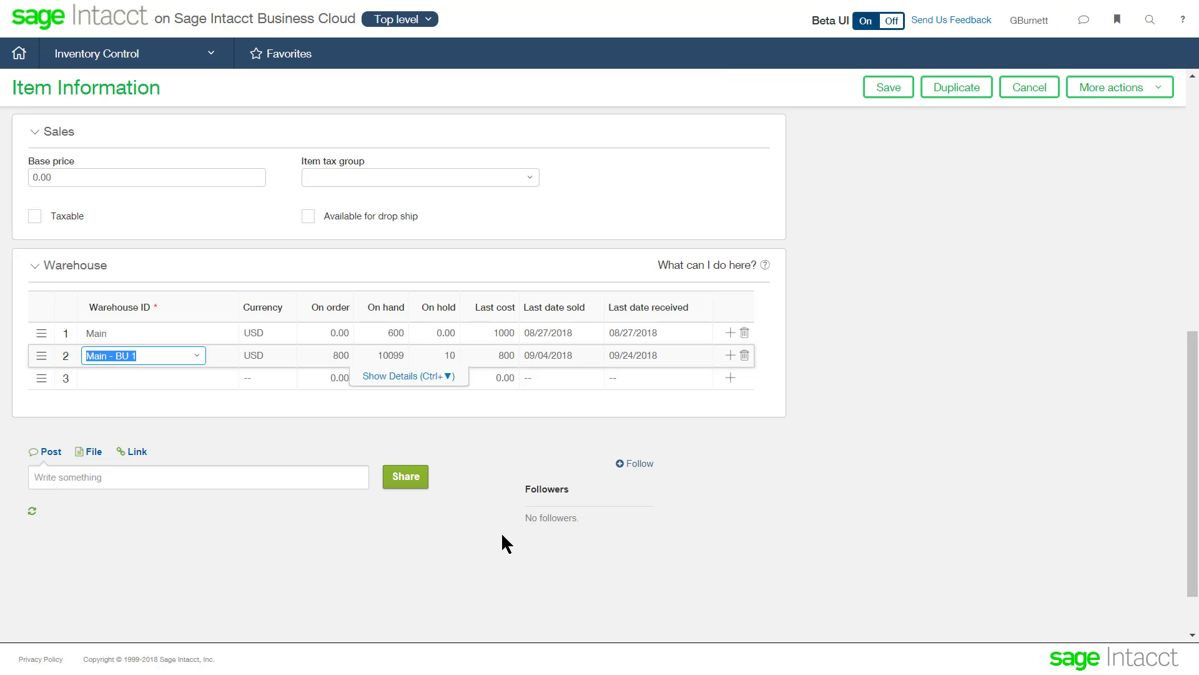
pyautogui.scroll(4, 504, 523)
pyautogui.scroll(4, 501, 523)
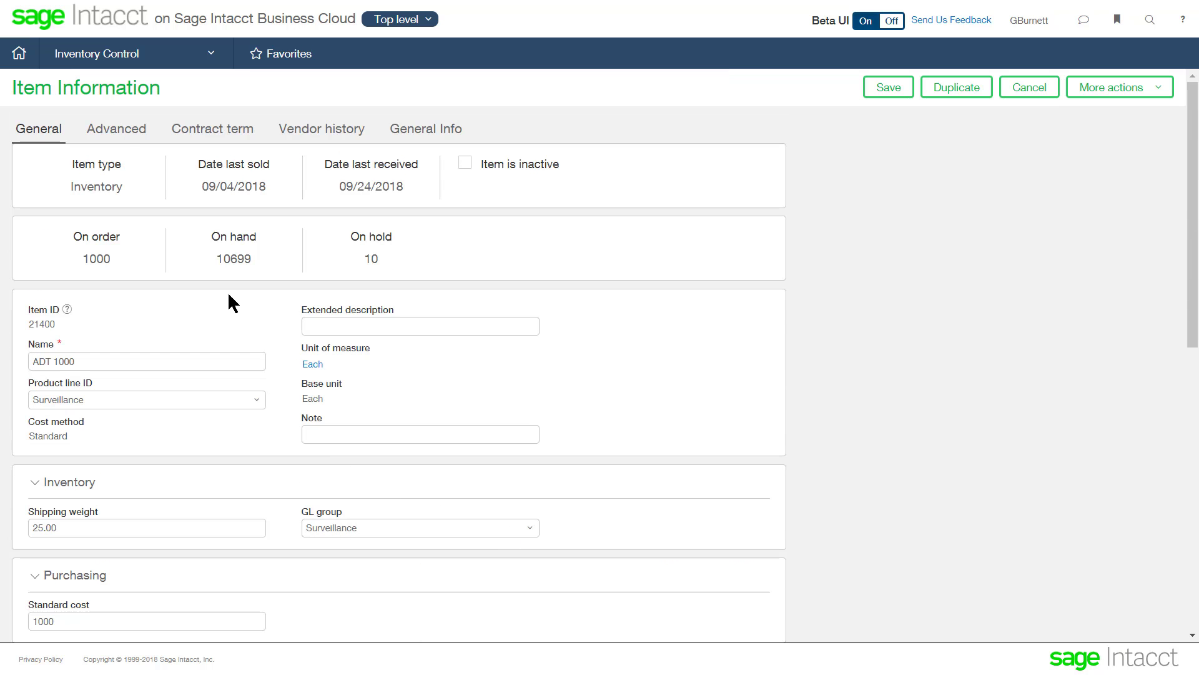
# - Review the item's advanced tracking and precision settings and its vendor history, and leave the item without saving
pyautogui.click(117, 130)
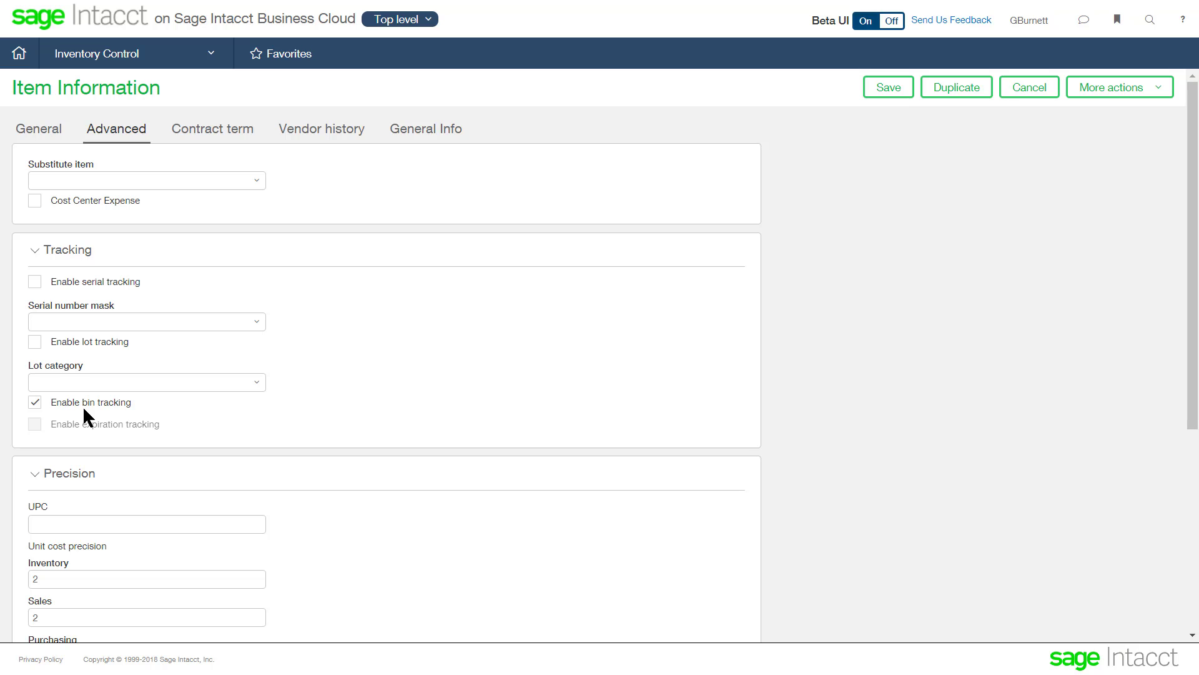
pyautogui.click(196, 524)
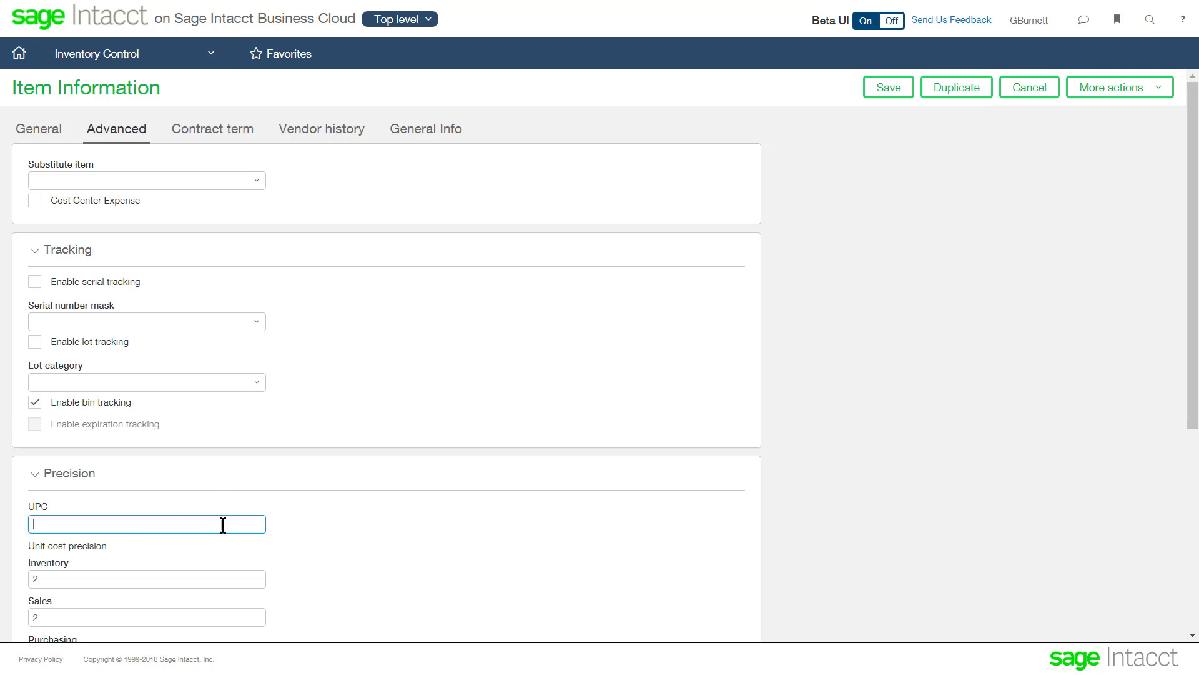
pyautogui.scroll(-1, 311, 526)
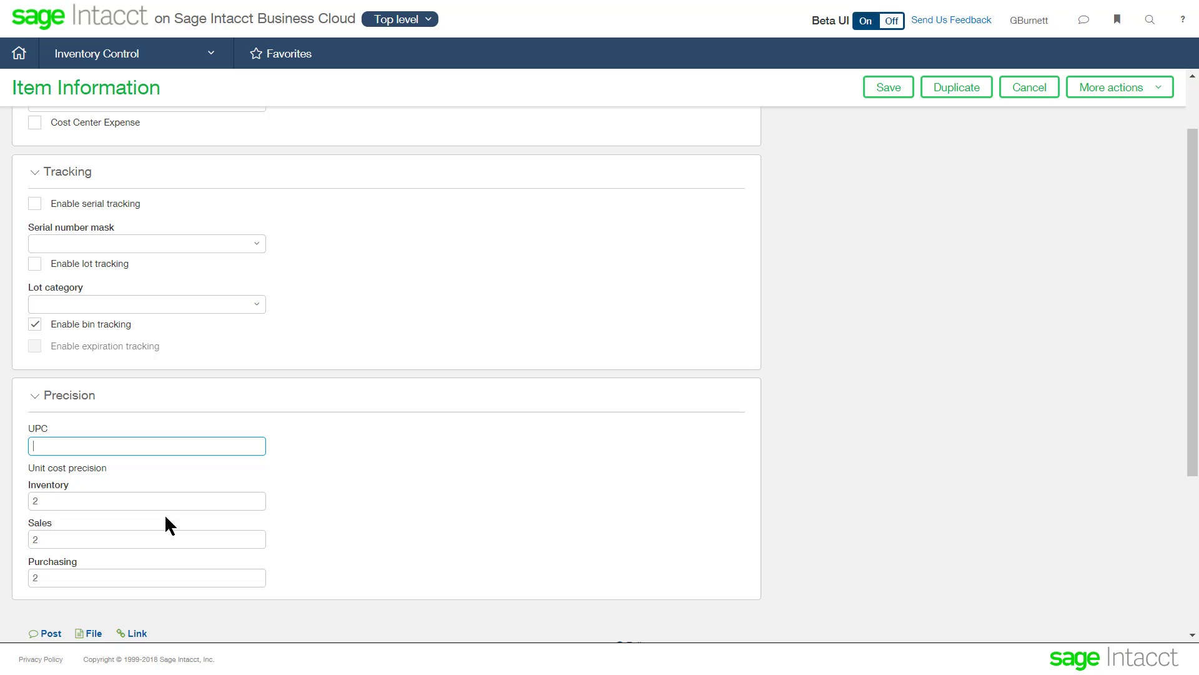
pyautogui.scroll(1, 188, 541)
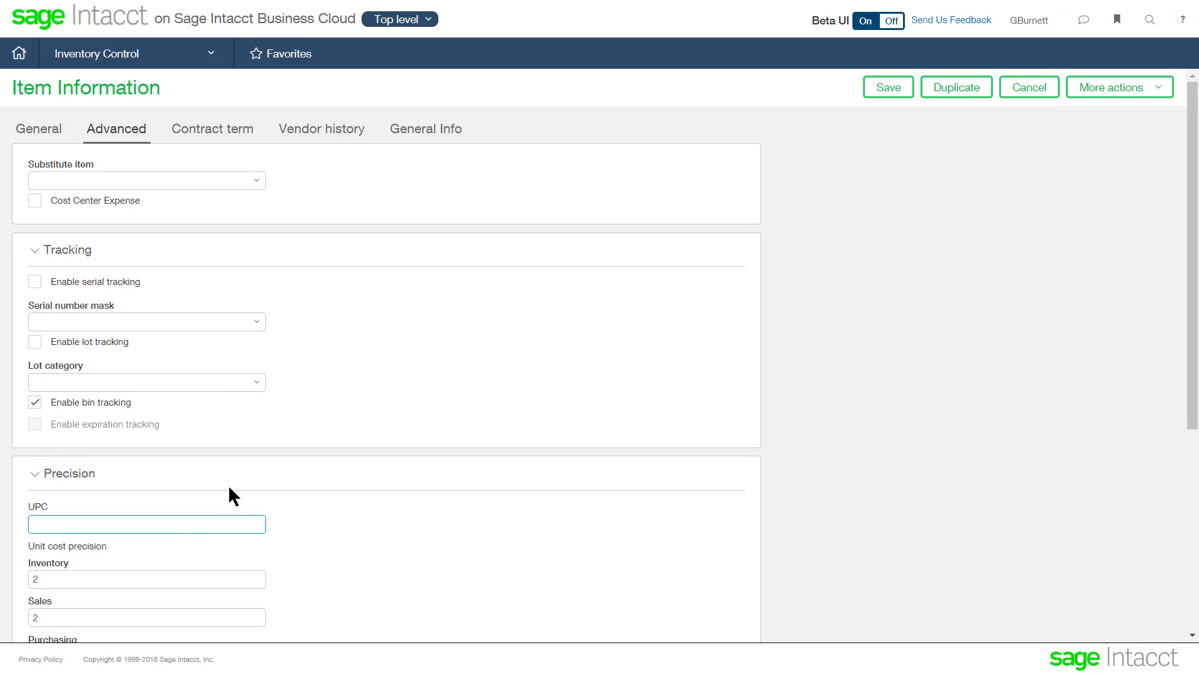
pyautogui.click(317, 132)
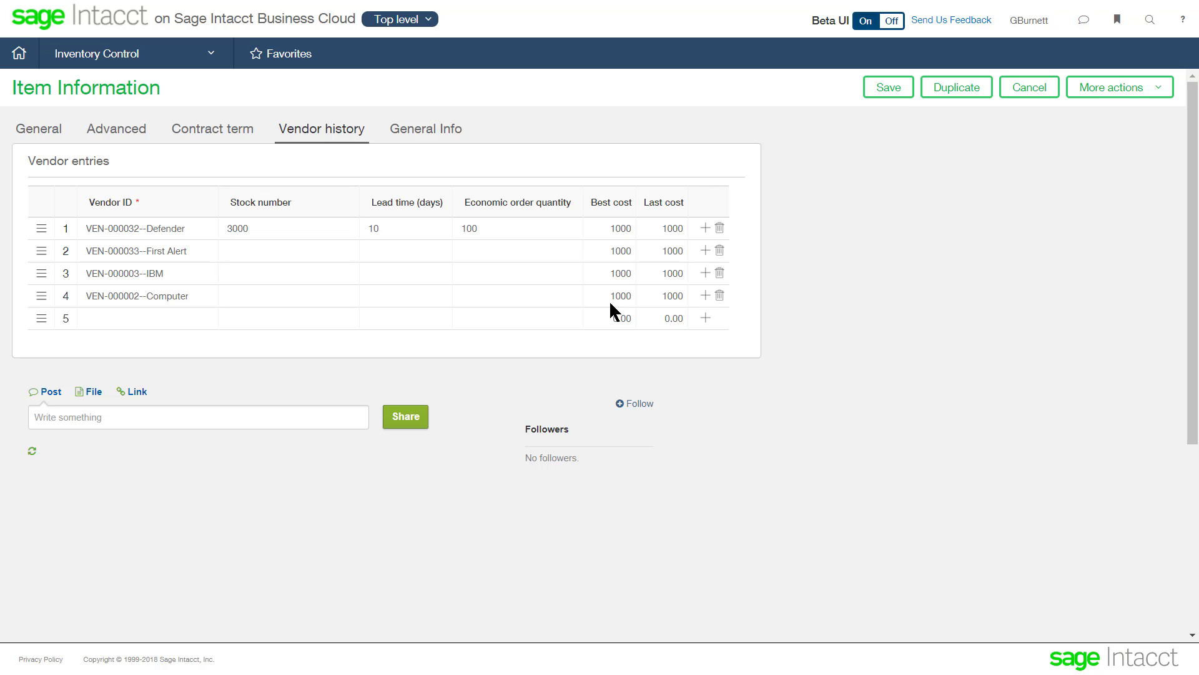
pyautogui.click(1040, 93)
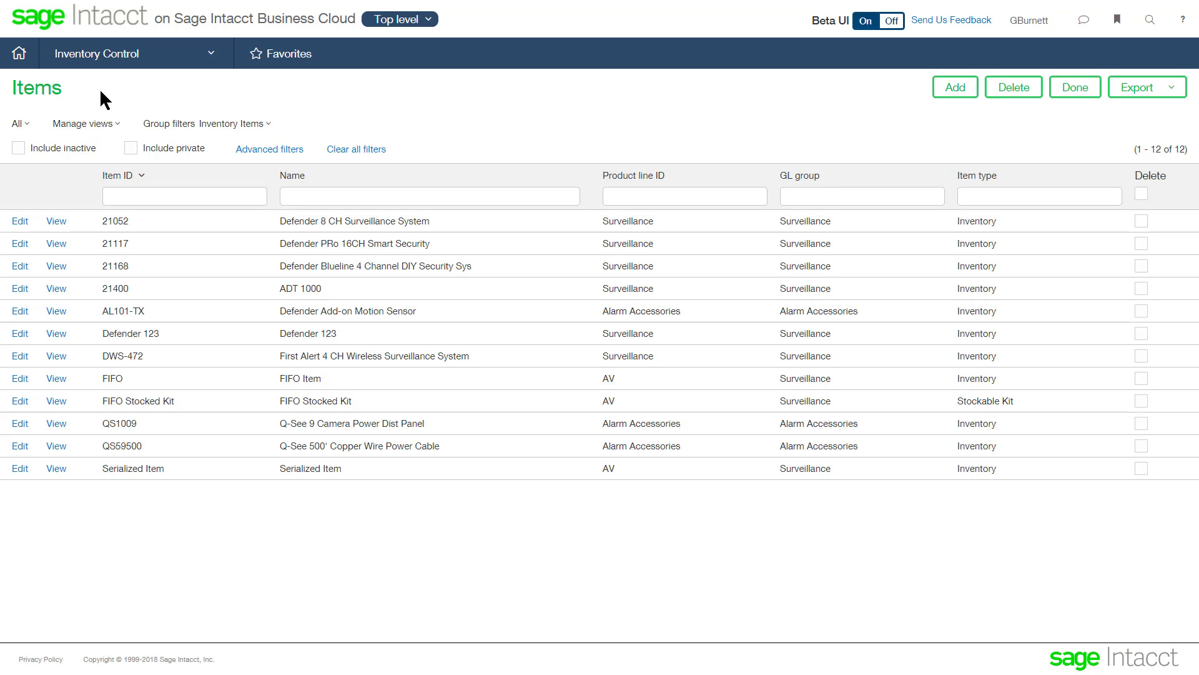
# - From the Inventory Control overview, open the warehouse list and review the aisles, rows and bins of warehouse Main - BU 1
pyautogui.click(116, 59)
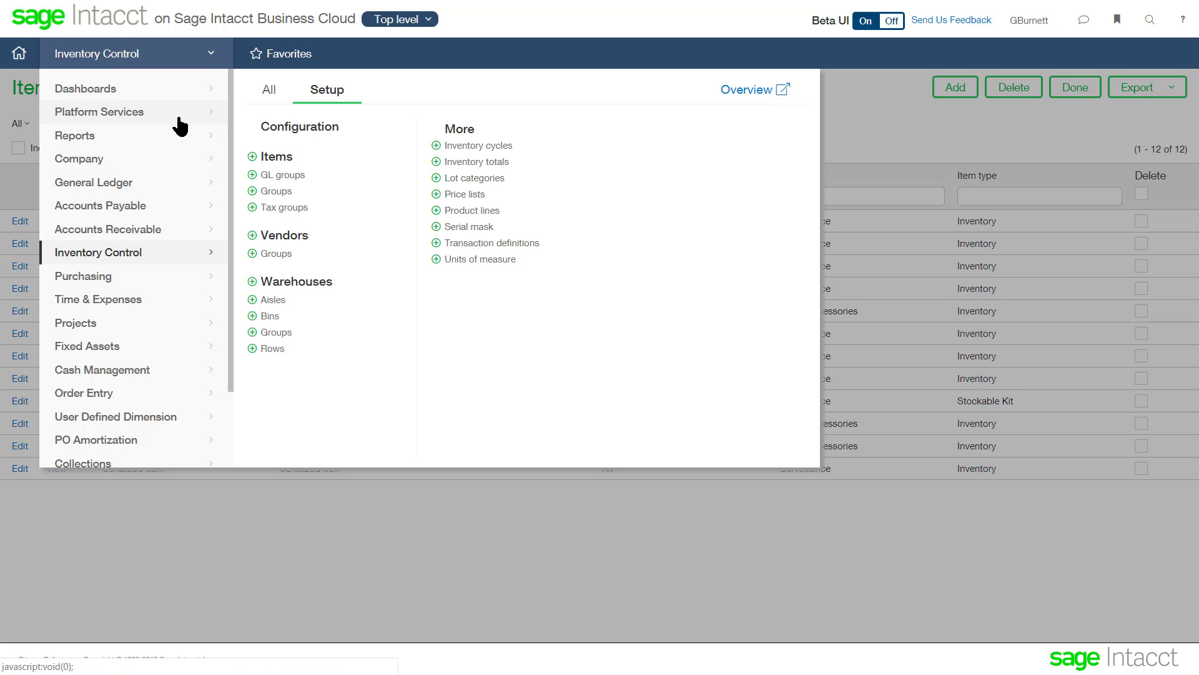
pyautogui.click(745, 90)
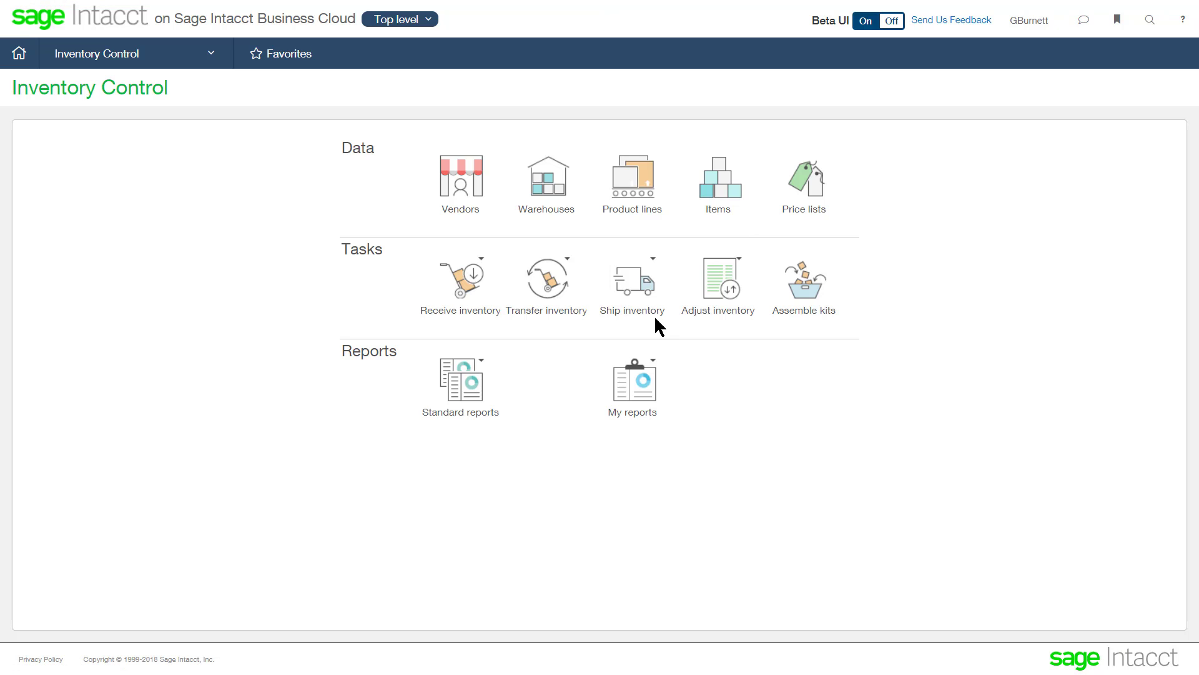
pyautogui.click(554, 202)
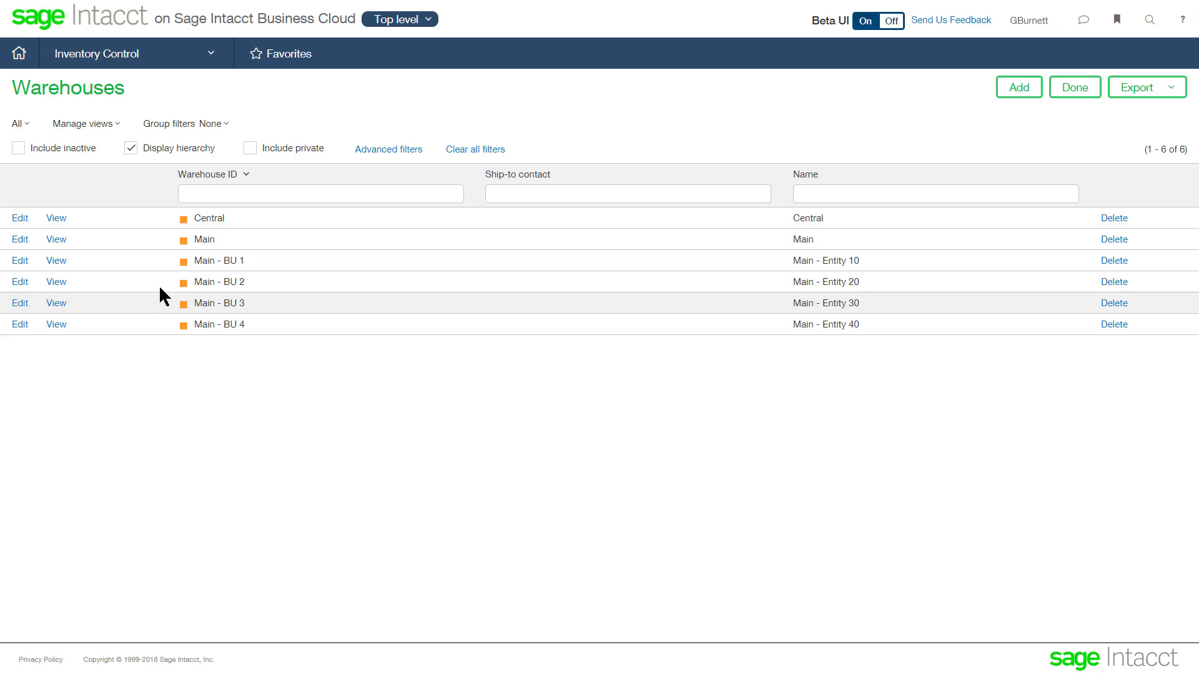
pyautogui.click(57, 262)
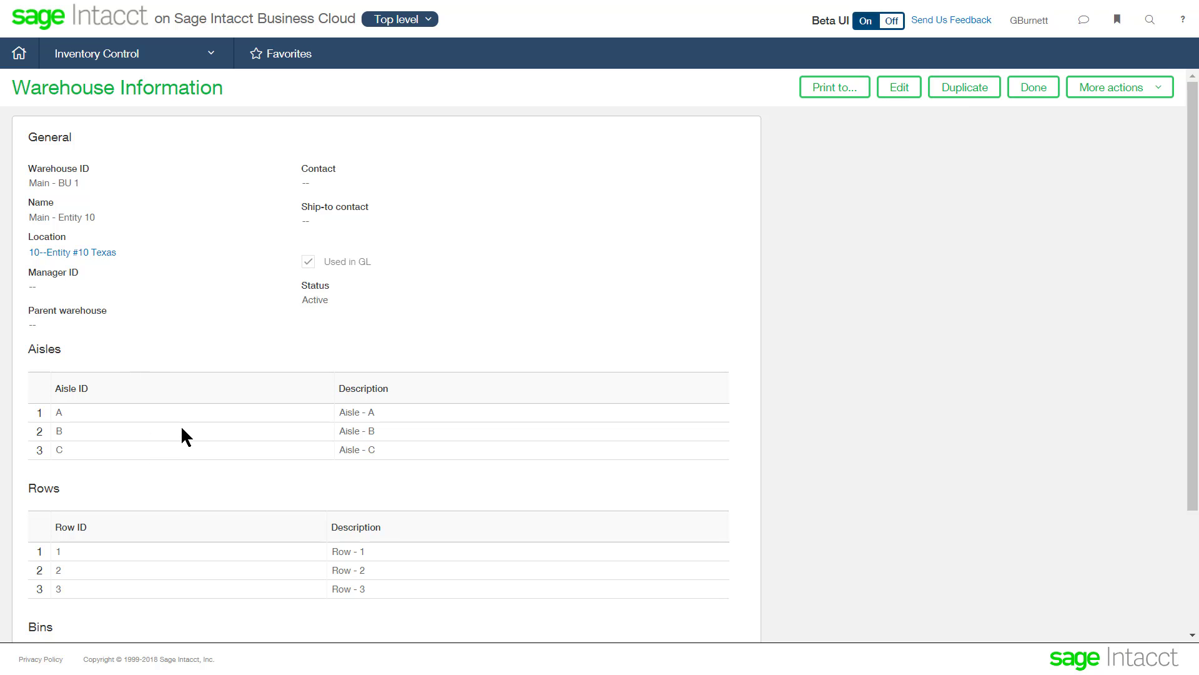
pyautogui.scroll(-3, 193, 445)
pyautogui.scroll(3, 194, 449)
pyautogui.click(1046, 88)
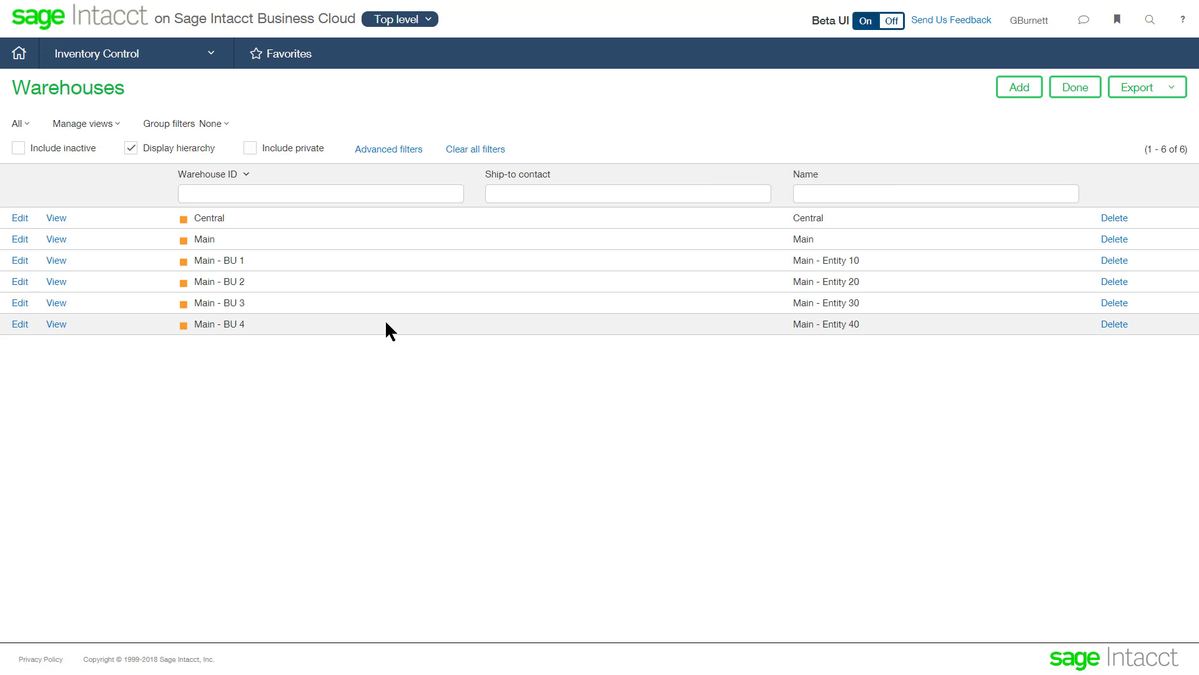
# - Return to the Inventory Control overview and examine the transaction types offered for receiving, transferring, shipping and adjusting inventory
pyautogui.click(130, 62)
pyautogui.click(740, 94)
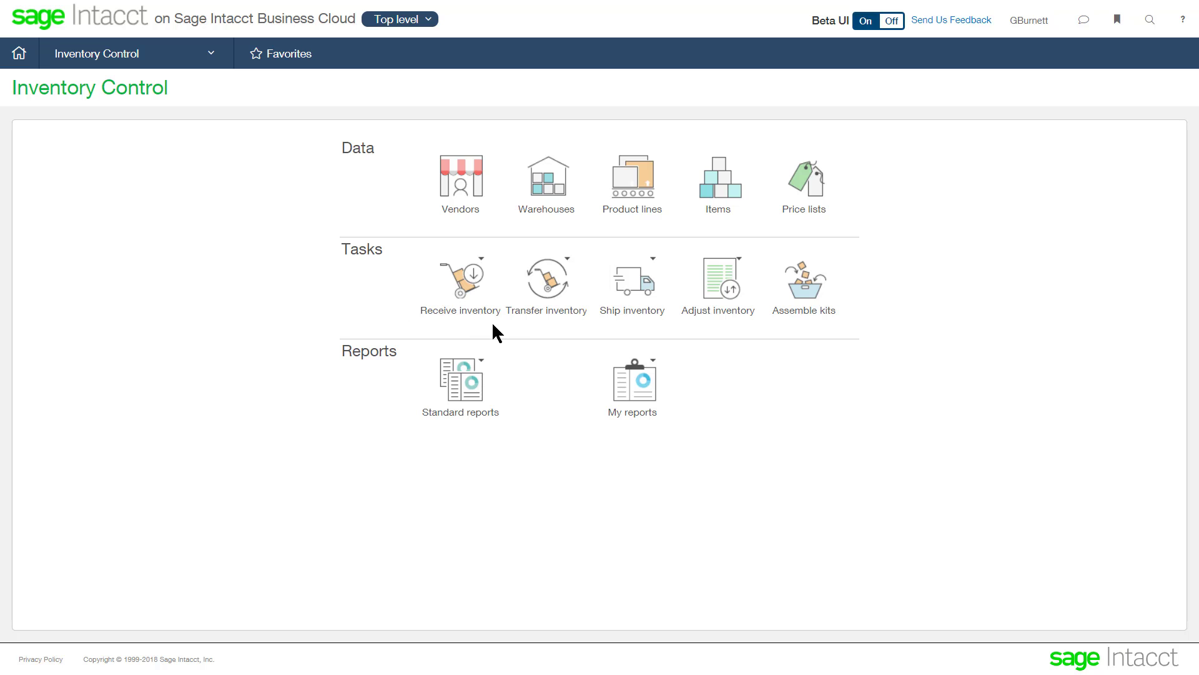
pyautogui.click(484, 262)
pyautogui.click(569, 265)
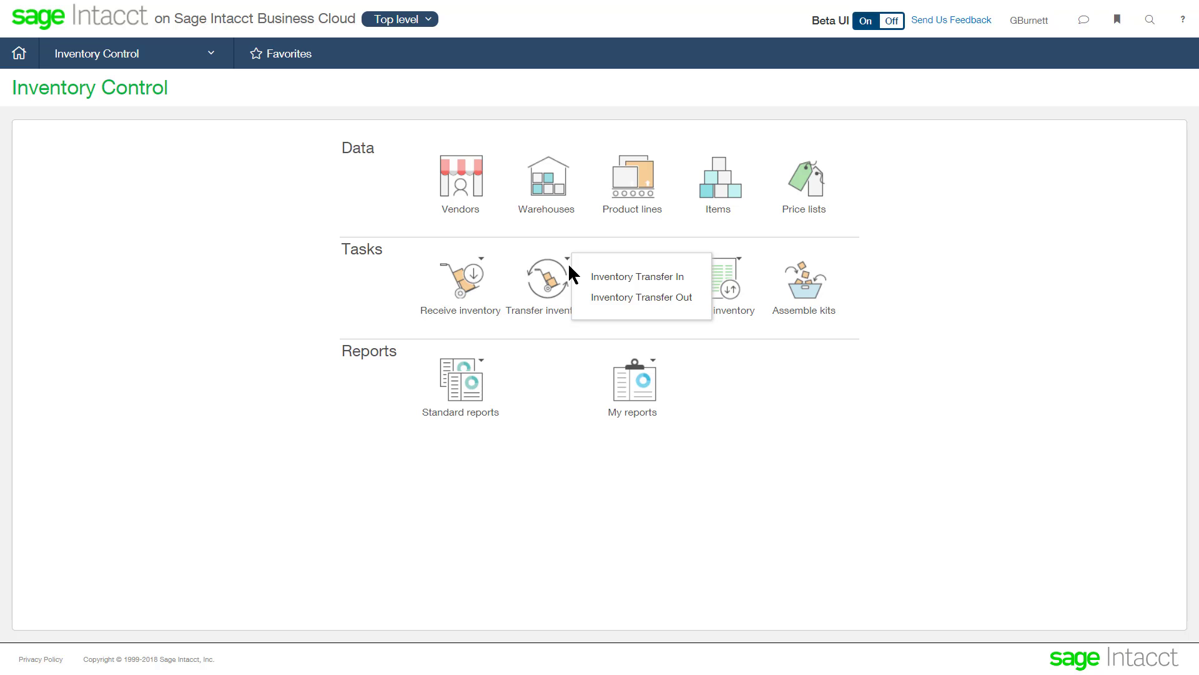
pyautogui.click(579, 358)
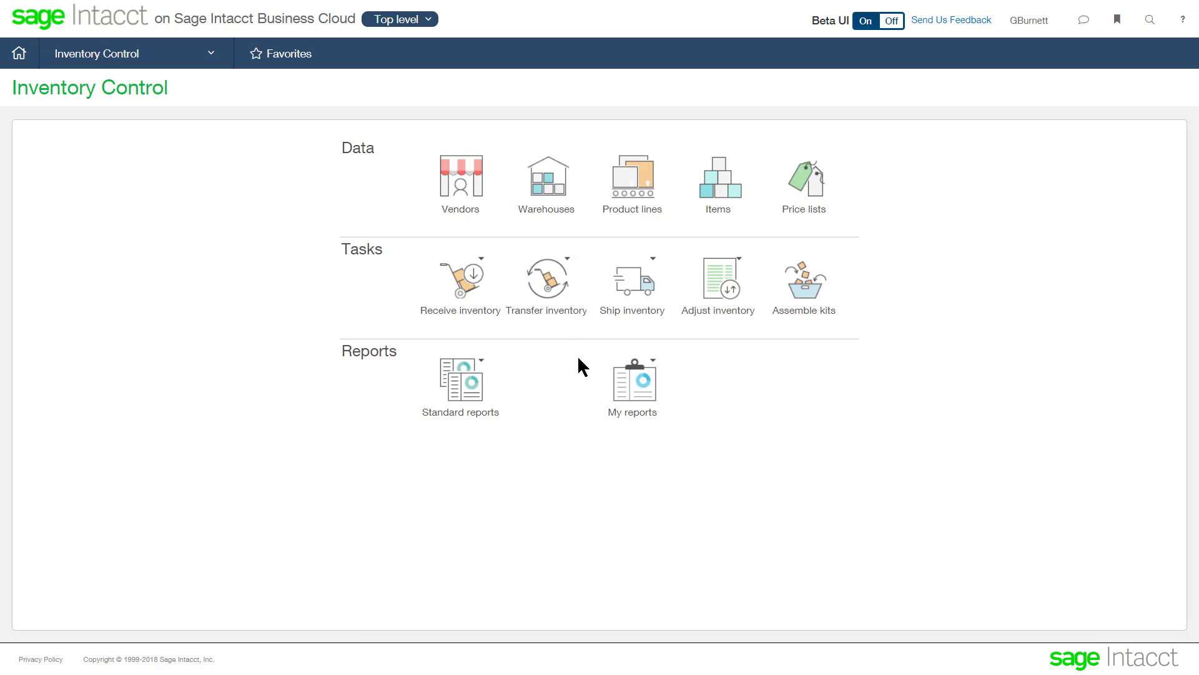
pyautogui.click(653, 265)
pyautogui.click(740, 259)
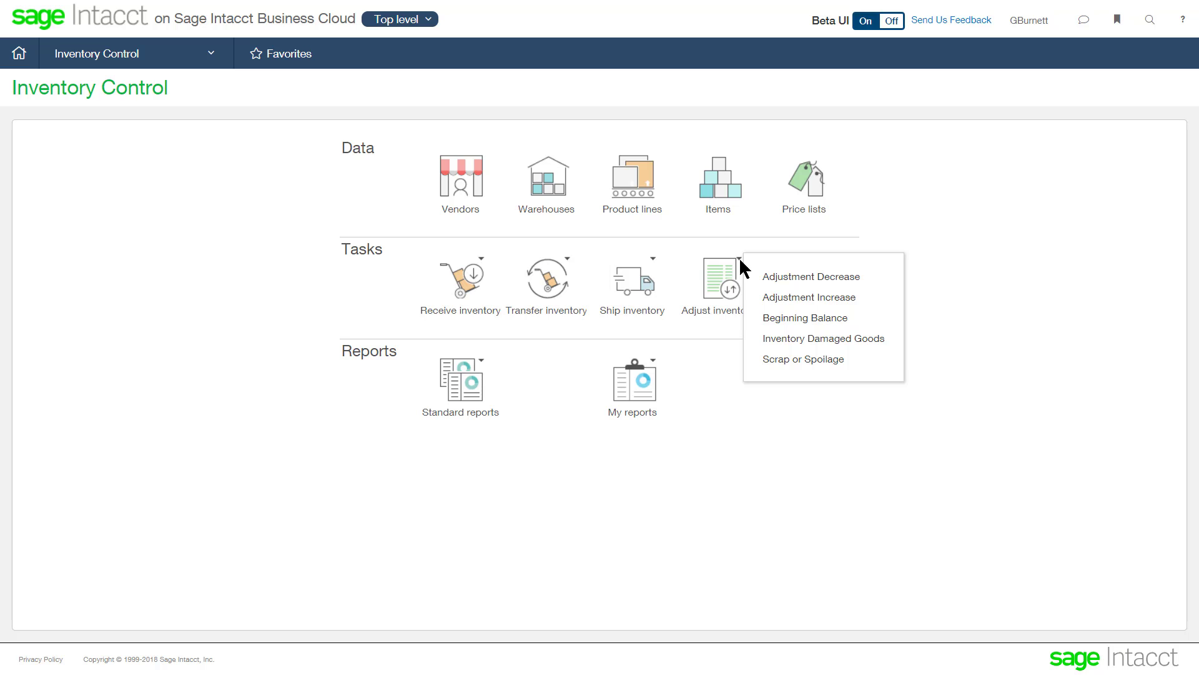
pyautogui.click(731, 381)
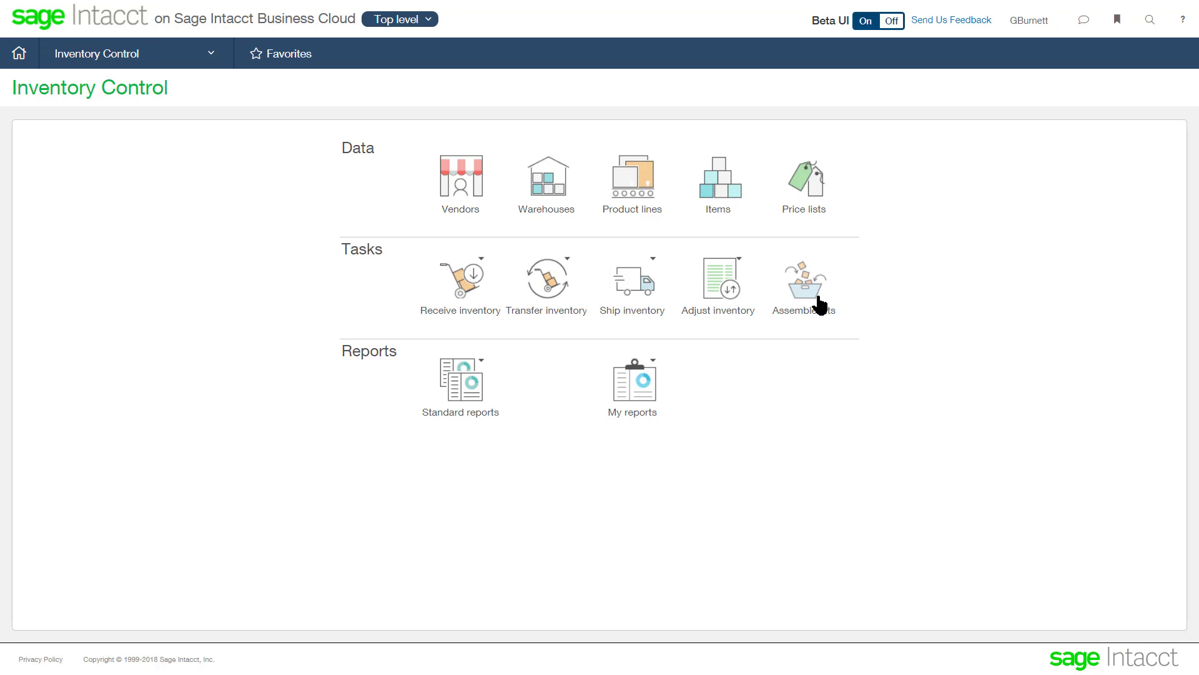
# - Open the item list and filter it to the Stockable Kits group
pyautogui.click(725, 195)
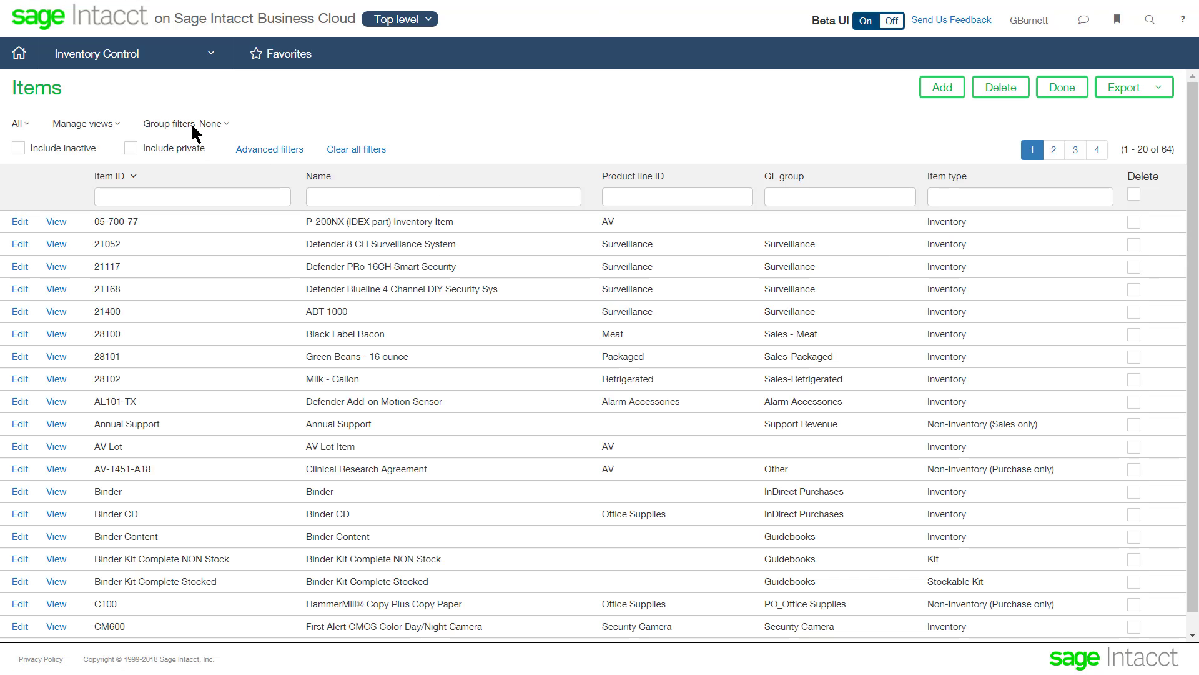
pyautogui.click(211, 124)
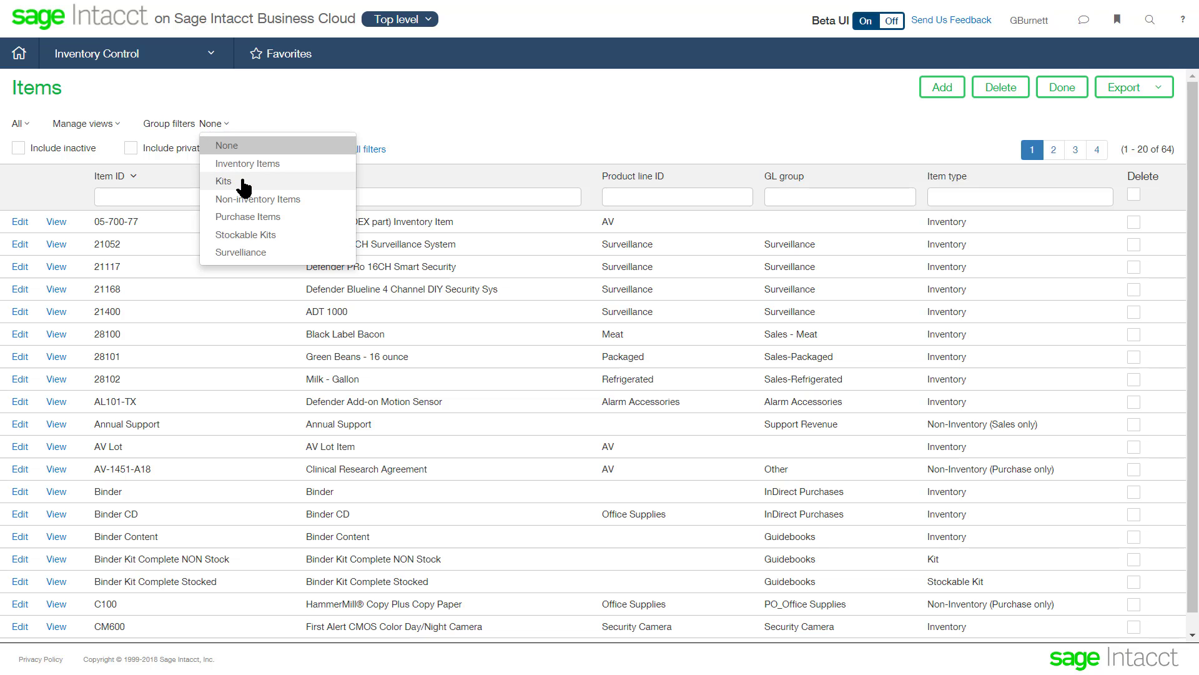
pyautogui.click(243, 236)
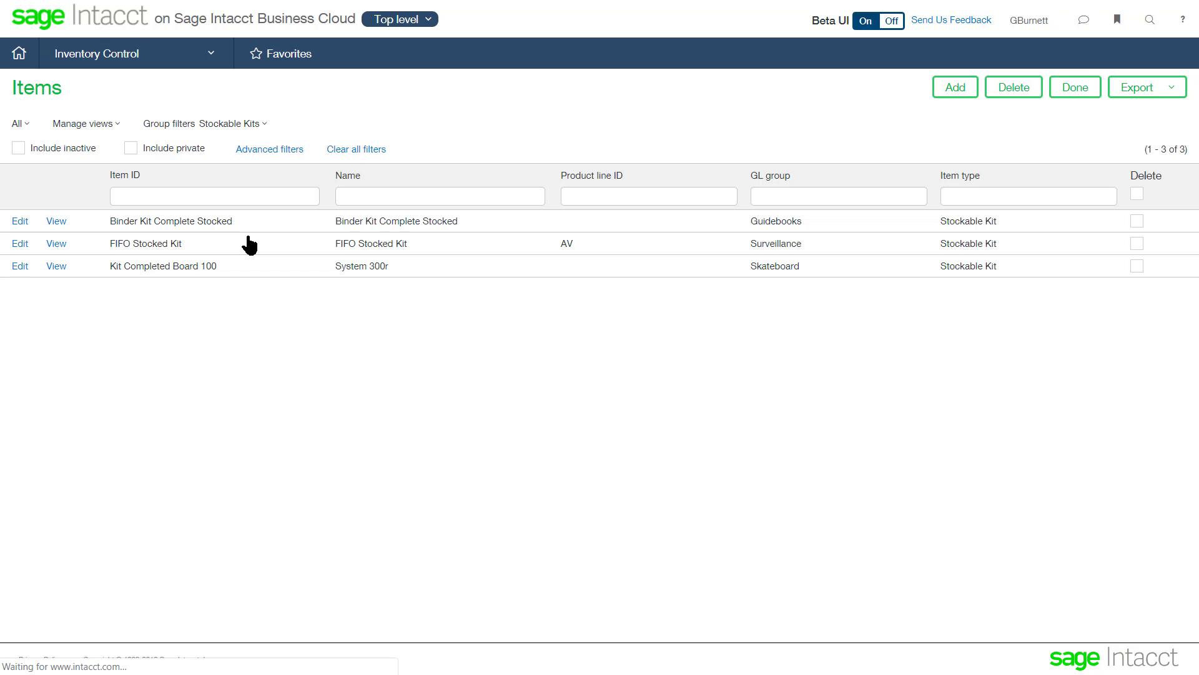
# - View the item Kit Completed Board 100 and examine its kit components
pyautogui.click(56, 266)
pyautogui.scroll(-6, 276, 345)
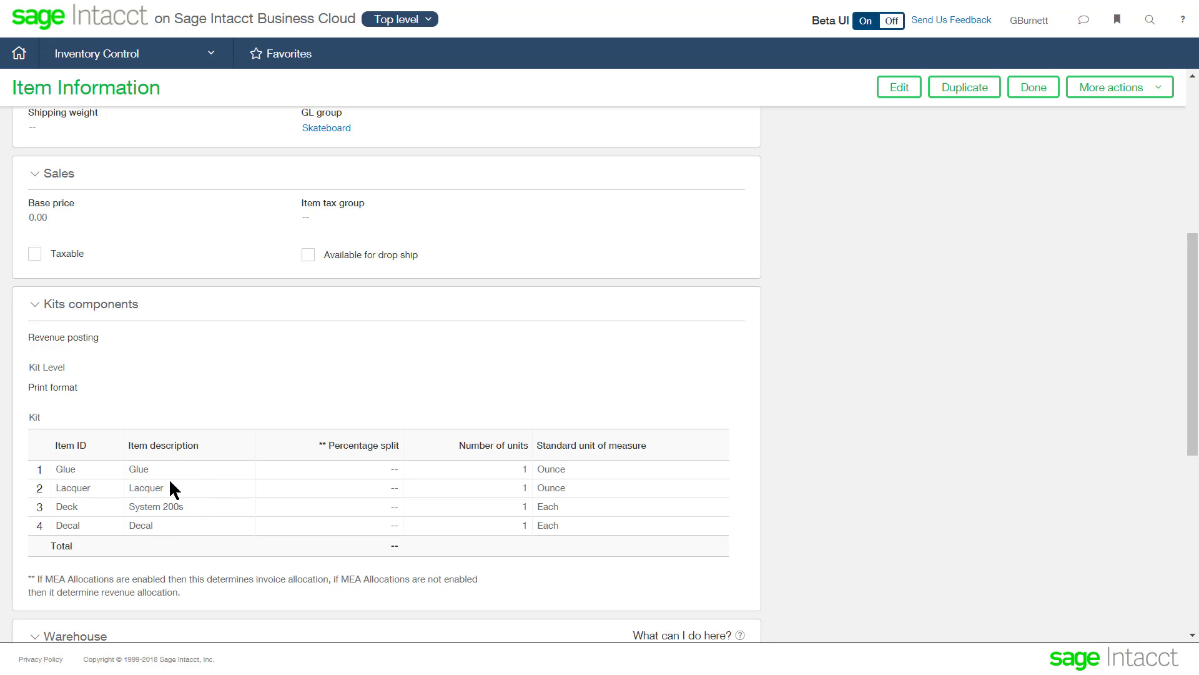
pyautogui.scroll(4, 305, 431)
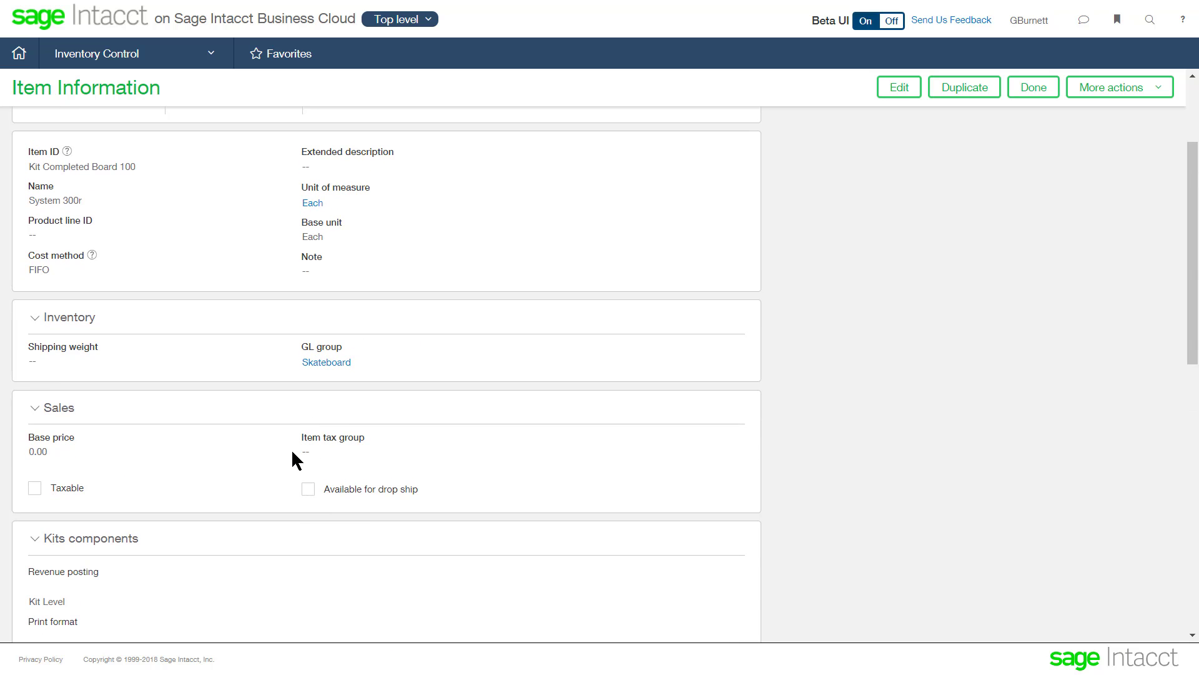
# - Review the on-order, on-hand and on-hold quantities of Kit Completed Board 100 and close its item record
pyautogui.scroll(1, 294, 460)
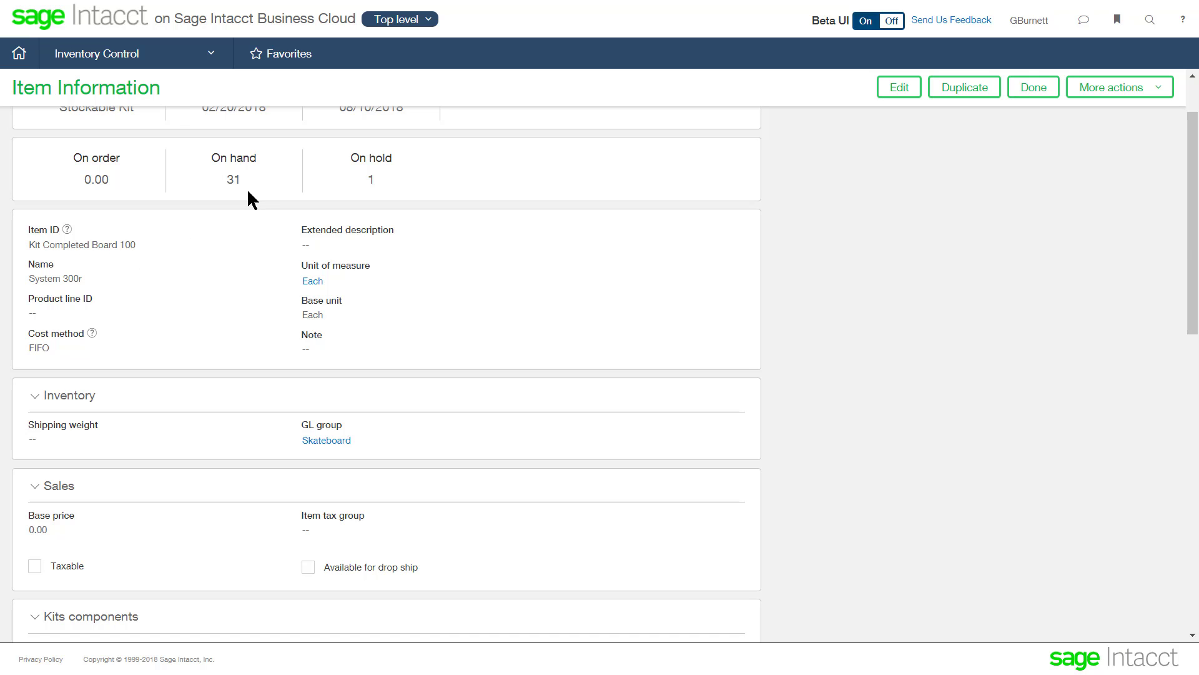
pyautogui.scroll(1, 246, 192)
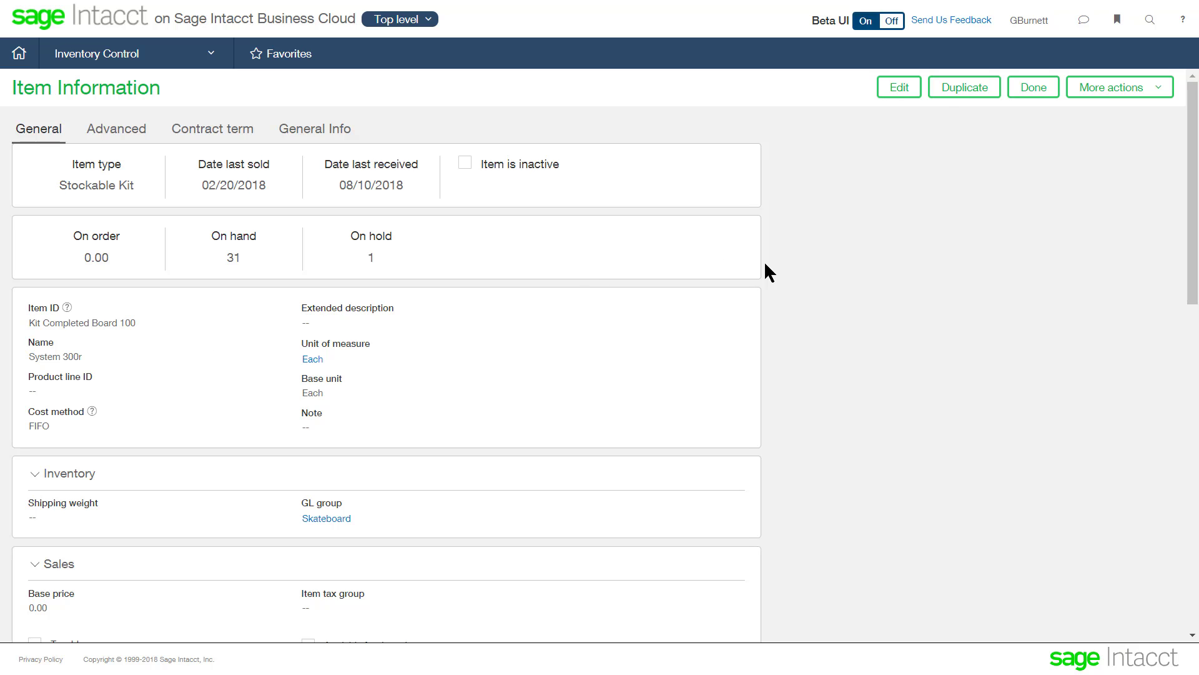
pyautogui.click(1035, 92)
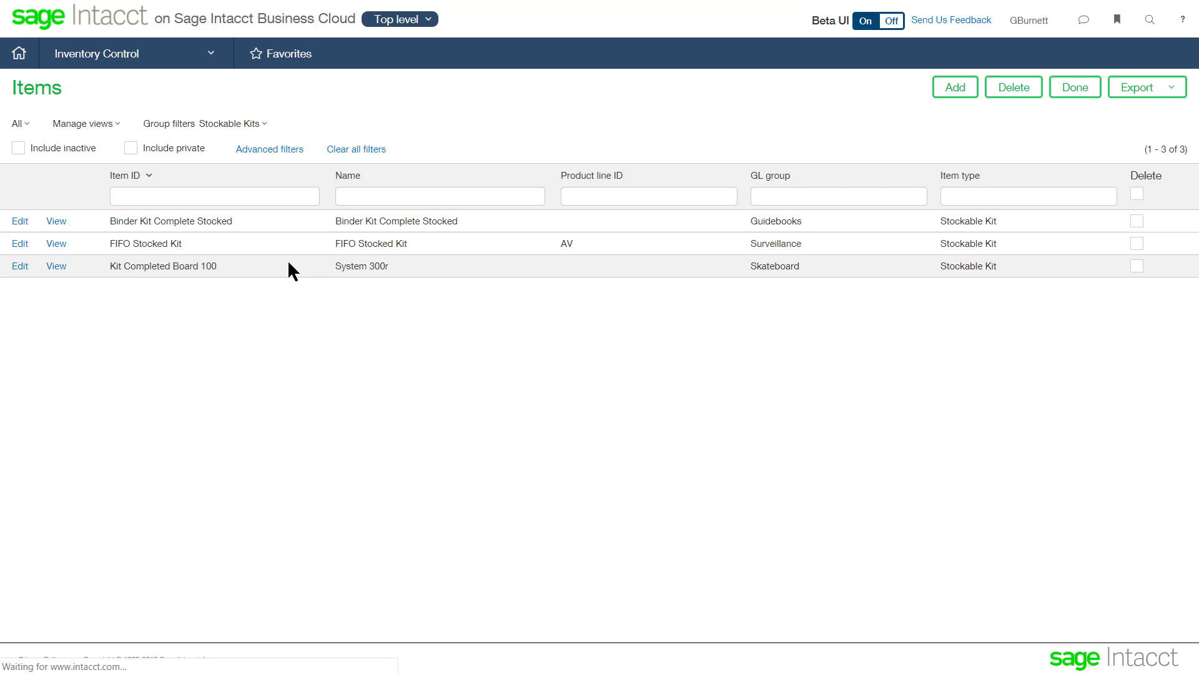
# - Filter the item list to the Kits group and review the kit components of Binder Kit Complete NON Stock, closing the record when done
pyautogui.click(241, 125)
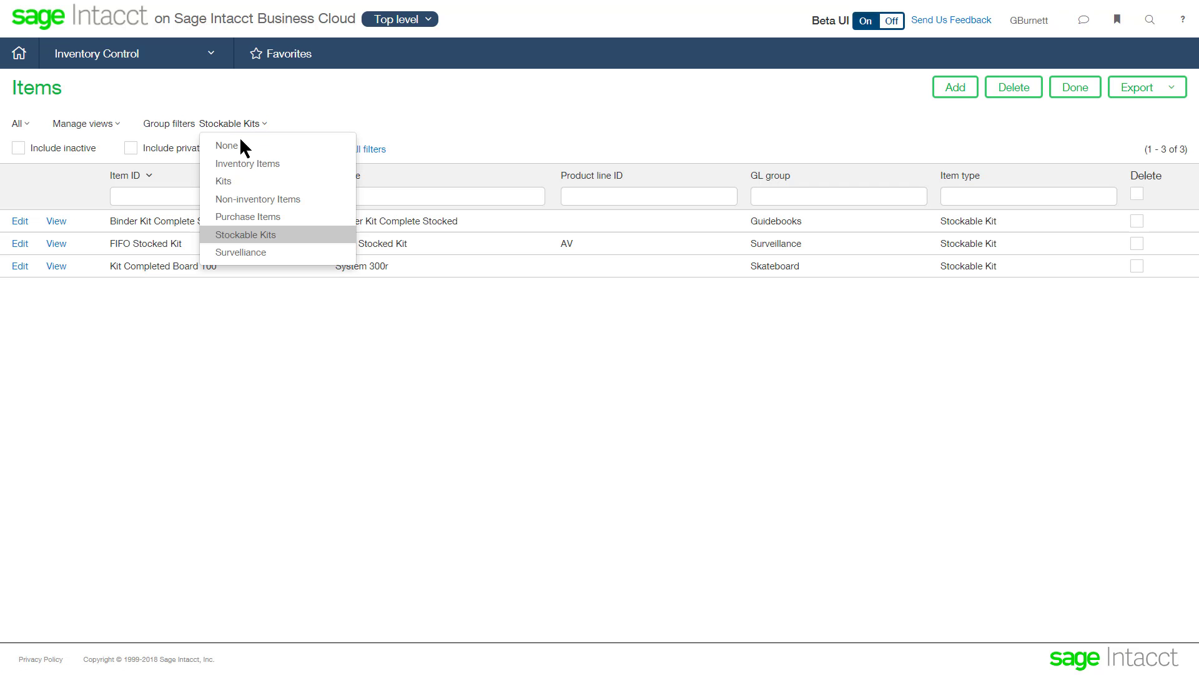
pyautogui.click(275, 181)
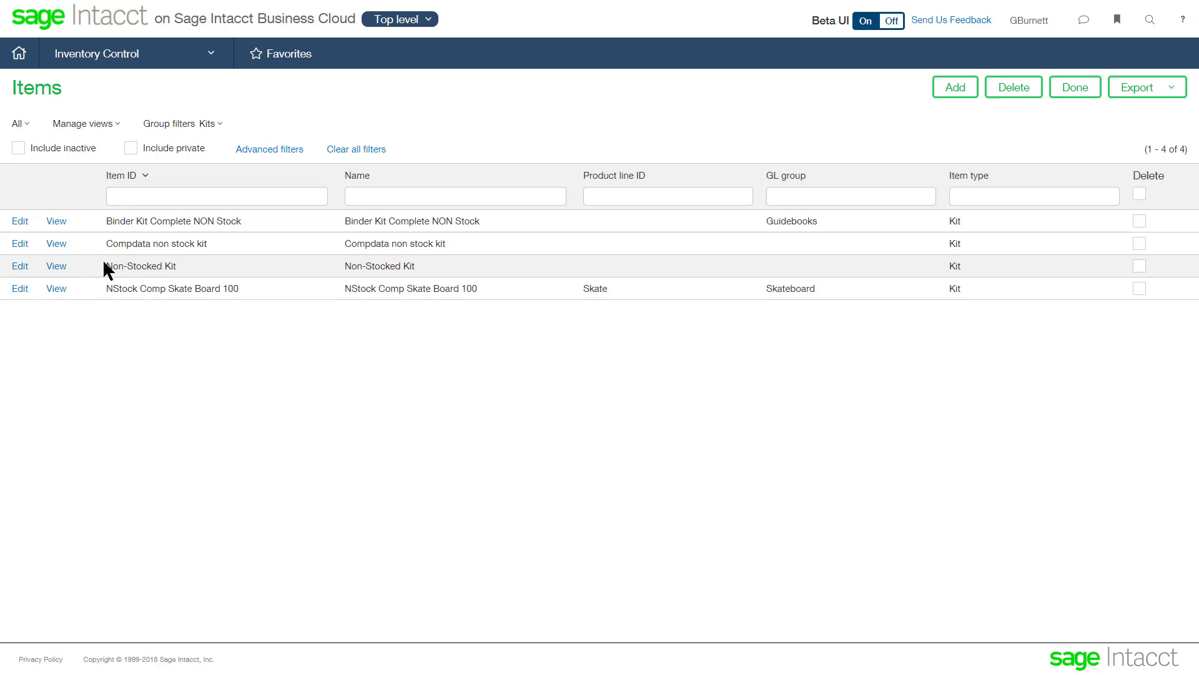
pyautogui.click(51, 222)
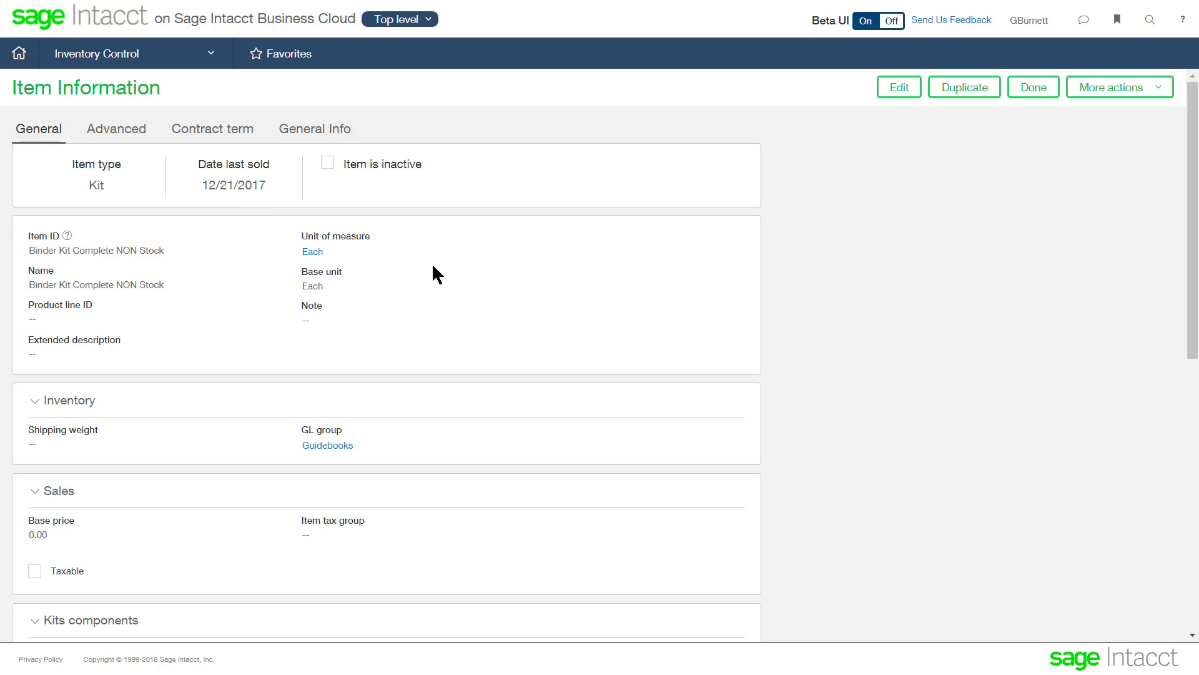
pyautogui.scroll(-5, 437, 266)
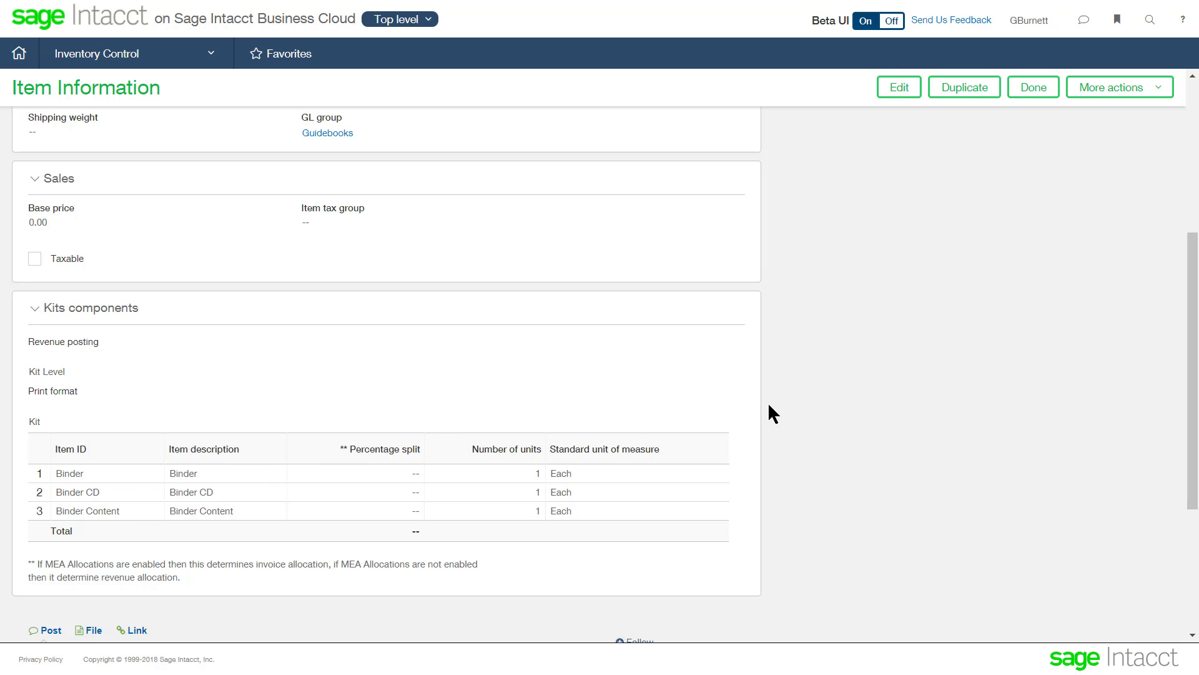
pyautogui.click(1037, 95)
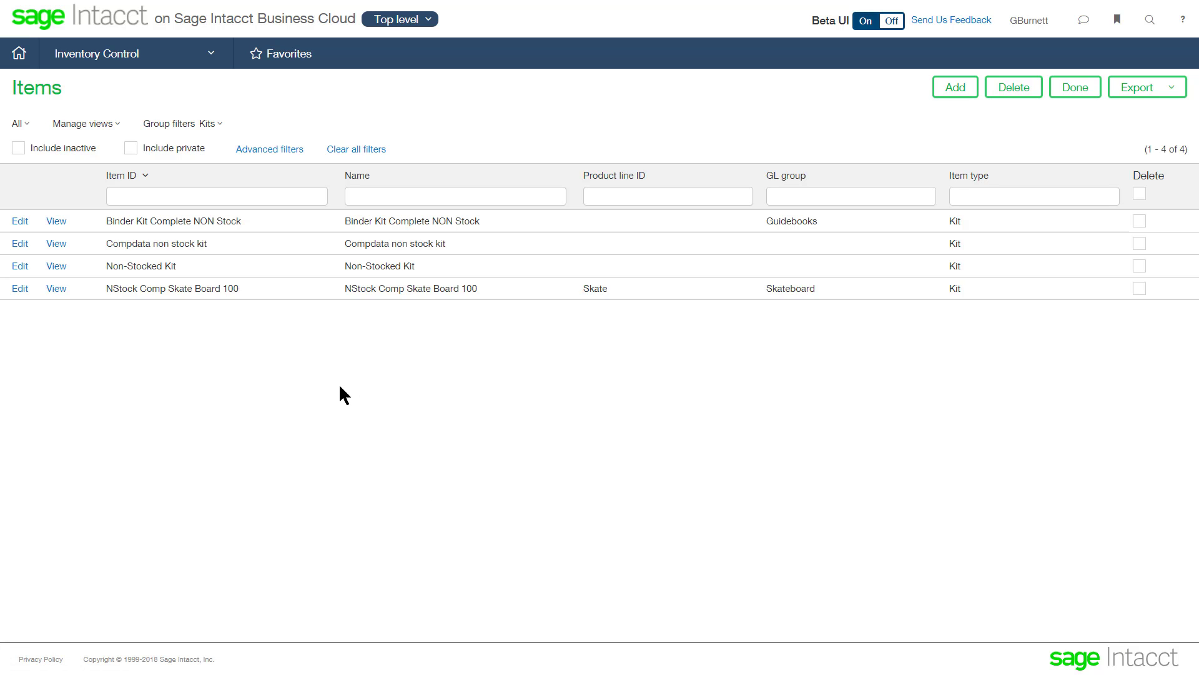
# - Go to the Overview page of the Purchasing module
pyautogui.click(150, 67)
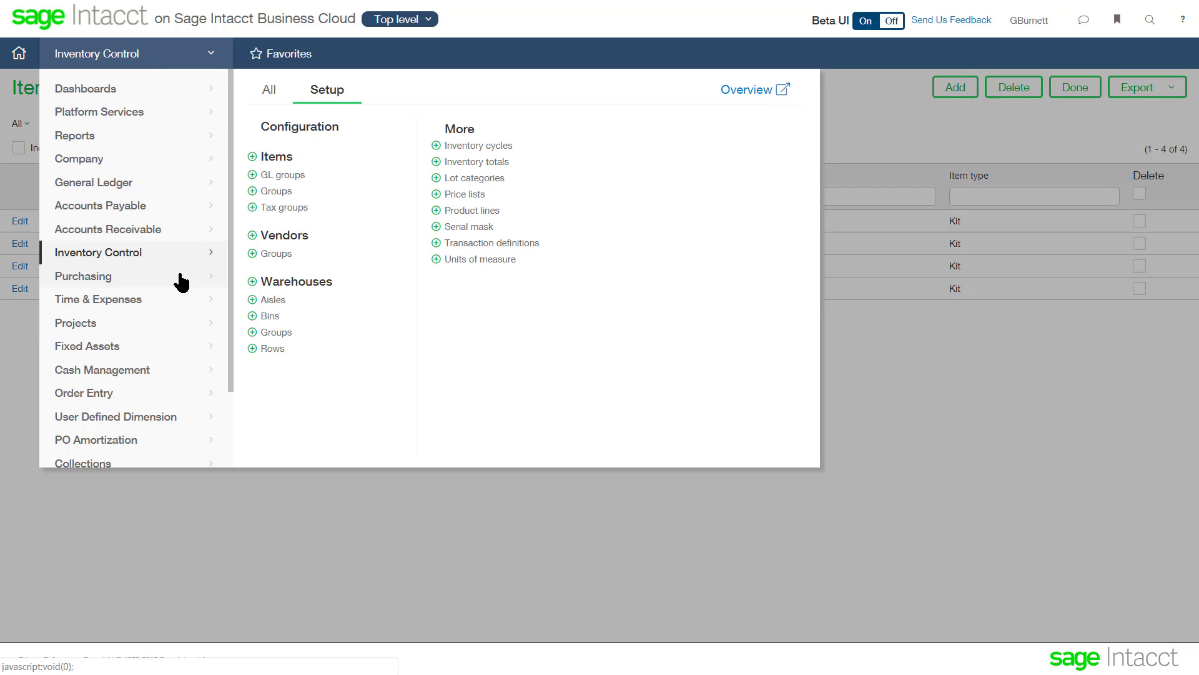
pyautogui.moveTo(179, 277)
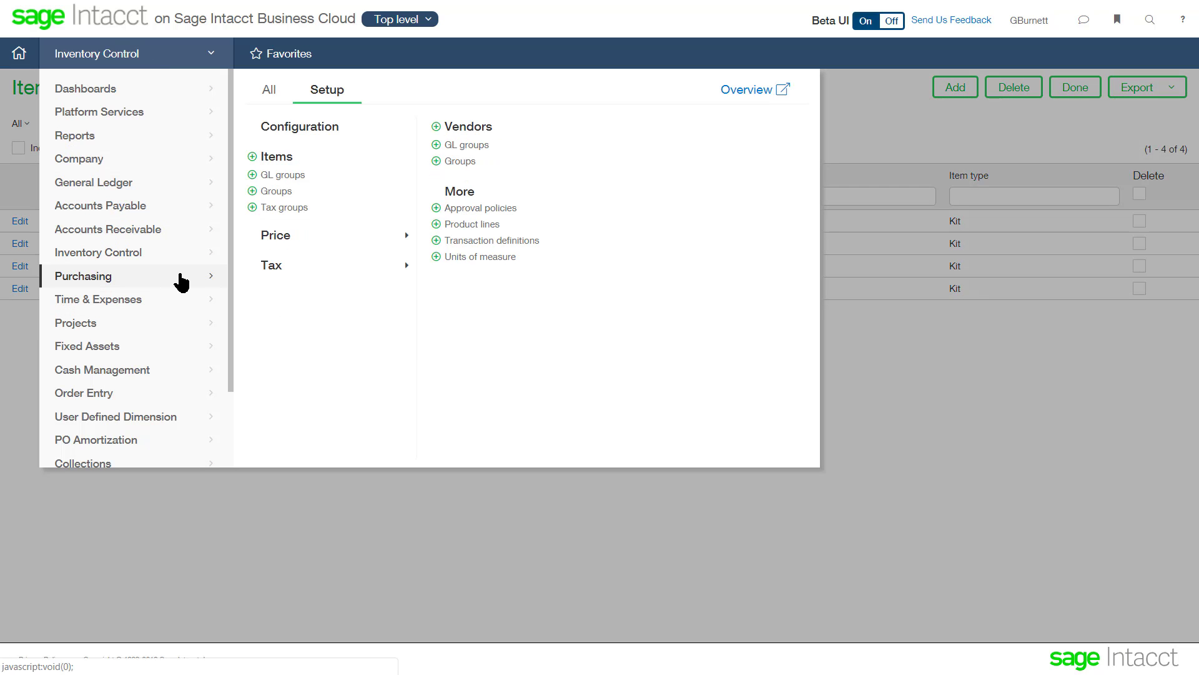
pyautogui.click(269, 92)
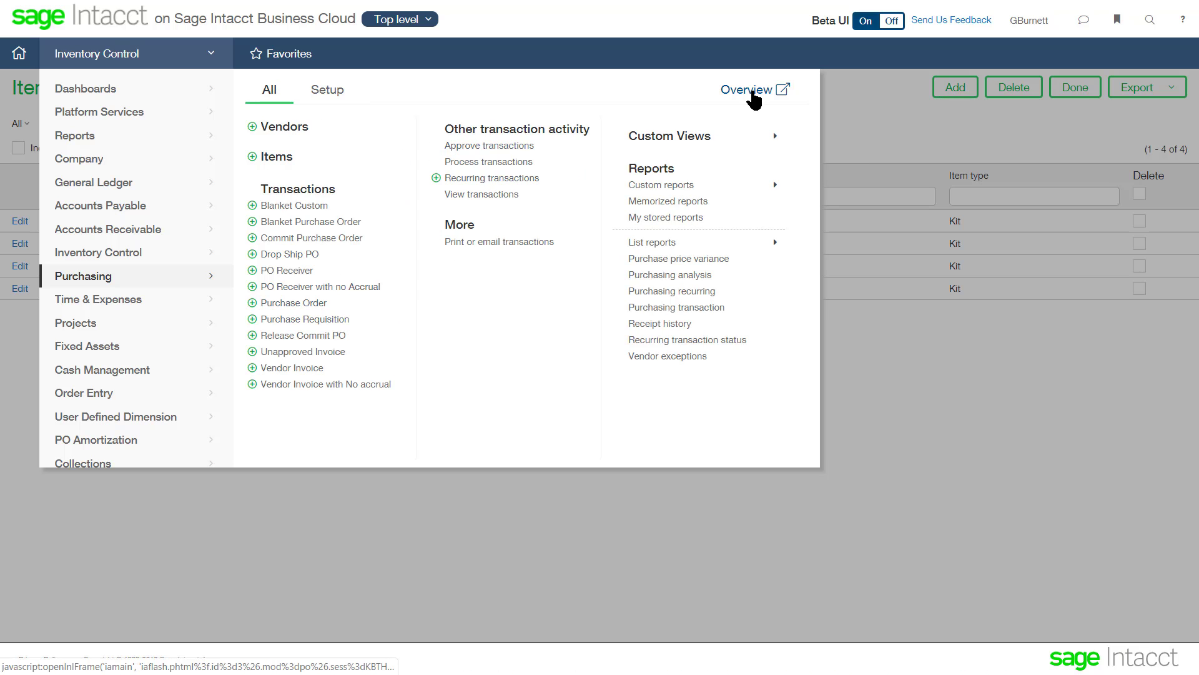
pyautogui.click(746, 91)
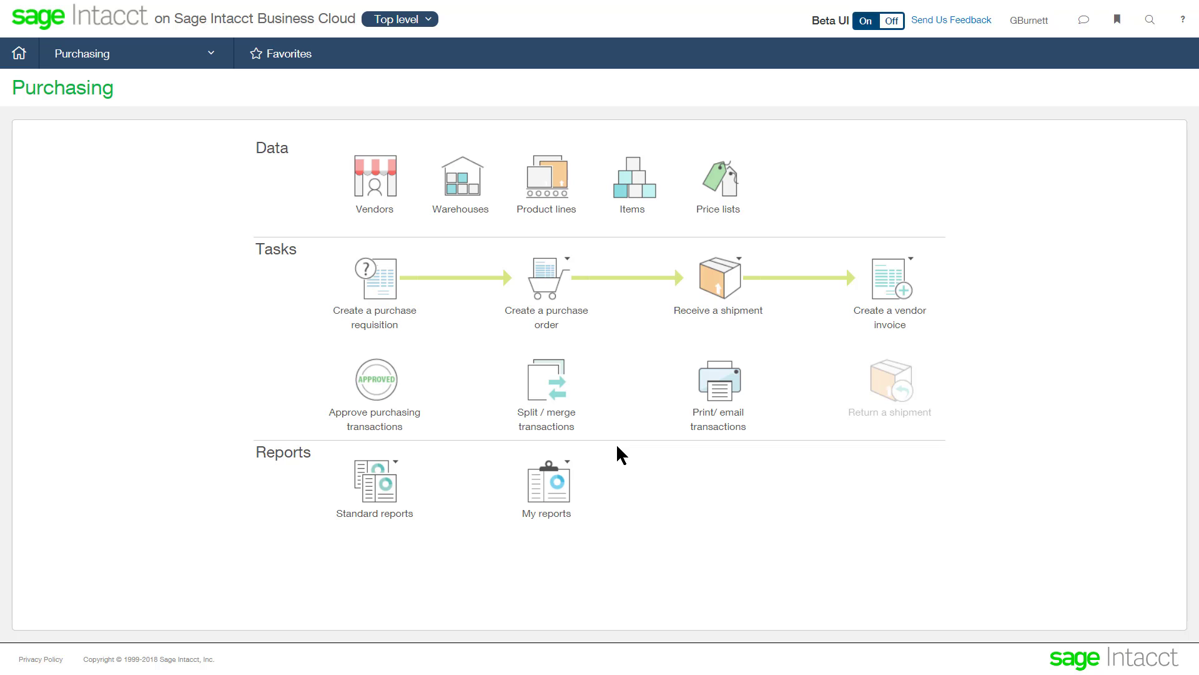
# - Create a new Purchase Order and choose Computer Connection as its vendor
pyautogui.click(550, 302)
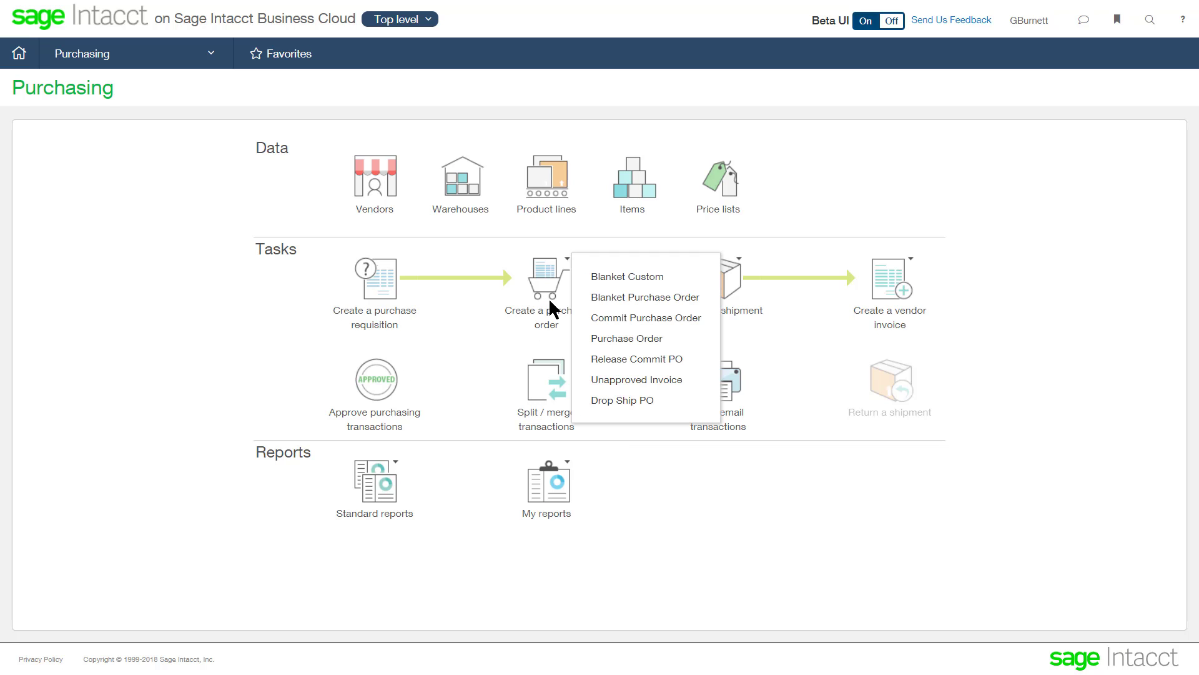
pyautogui.click(624, 339)
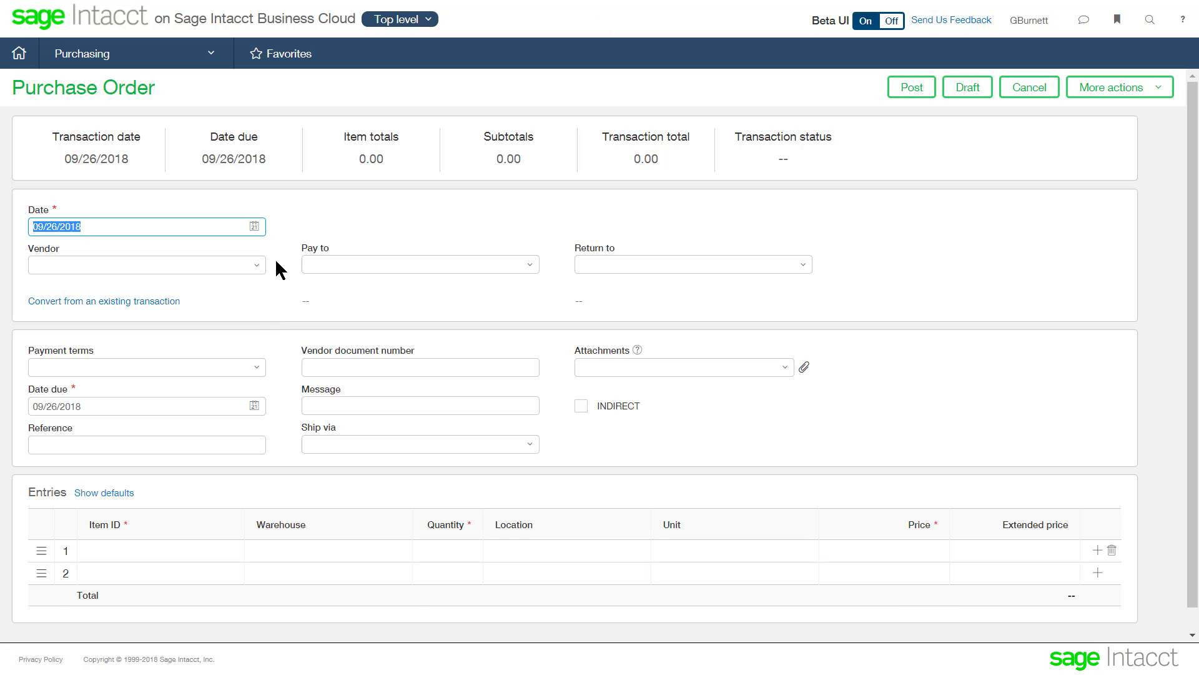
pyautogui.click(257, 265)
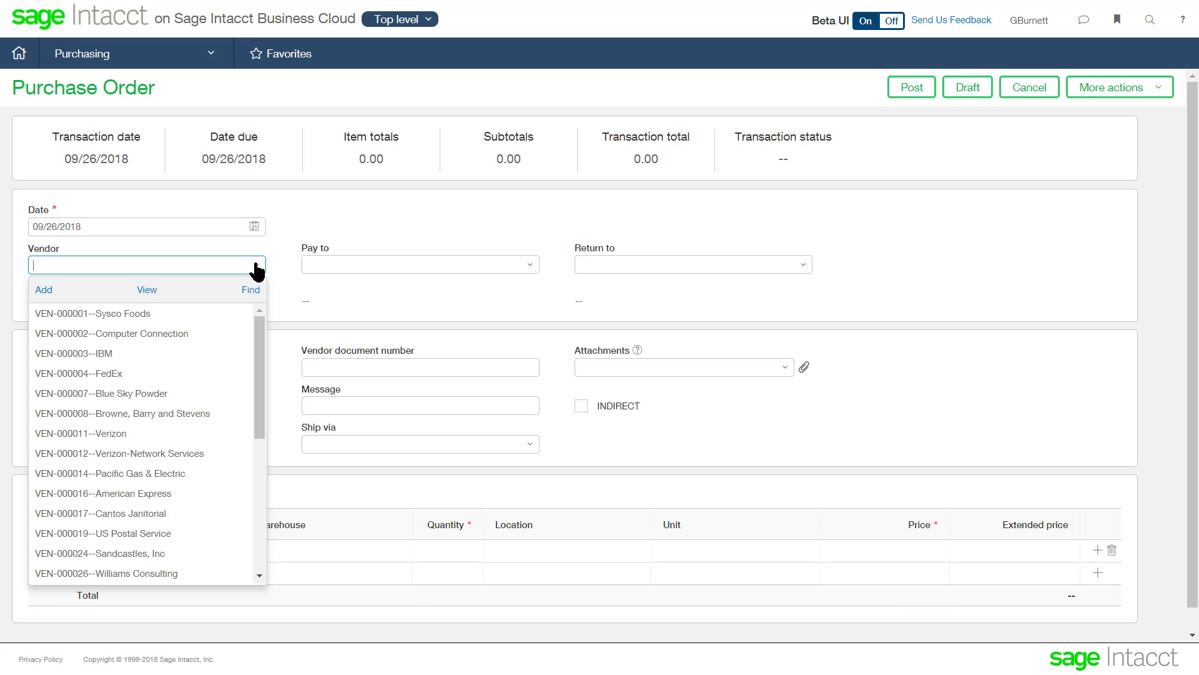
pyautogui.click(227, 334)
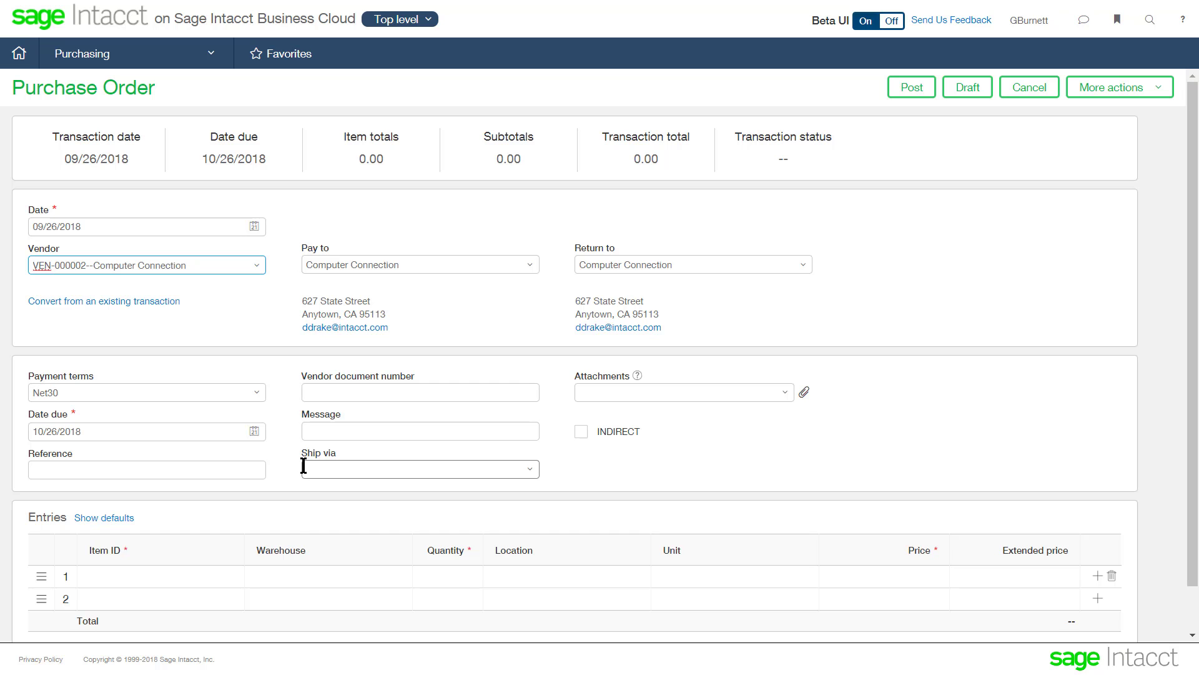
# - Enter item 21400--ADT 1000 with warehouse Main - BU 1 and quantity 10 on the first line, and post the purchase order
pyautogui.click(199, 581)
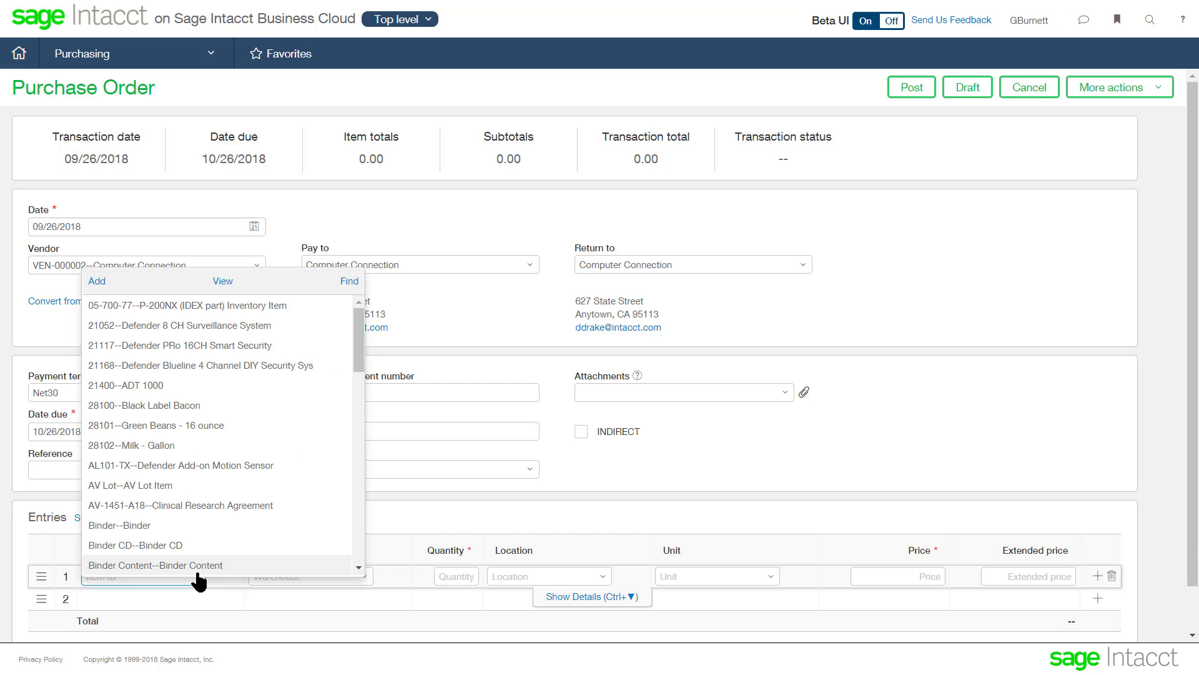
pyautogui.click(196, 386)
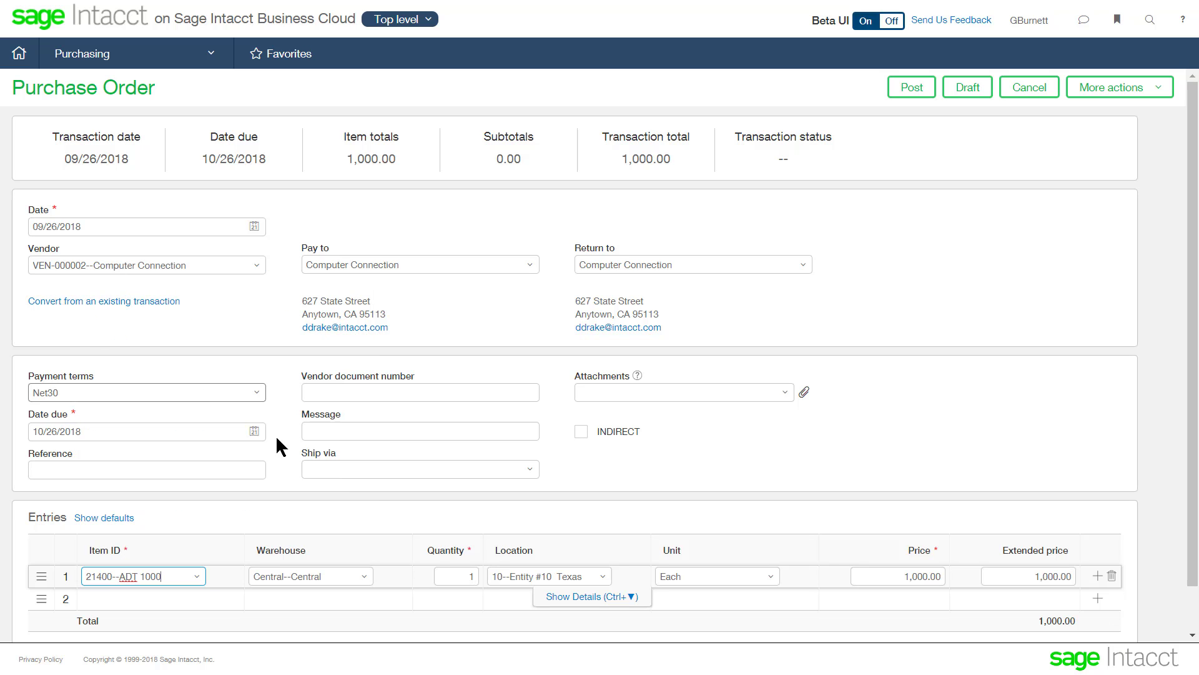
pyautogui.click(365, 578)
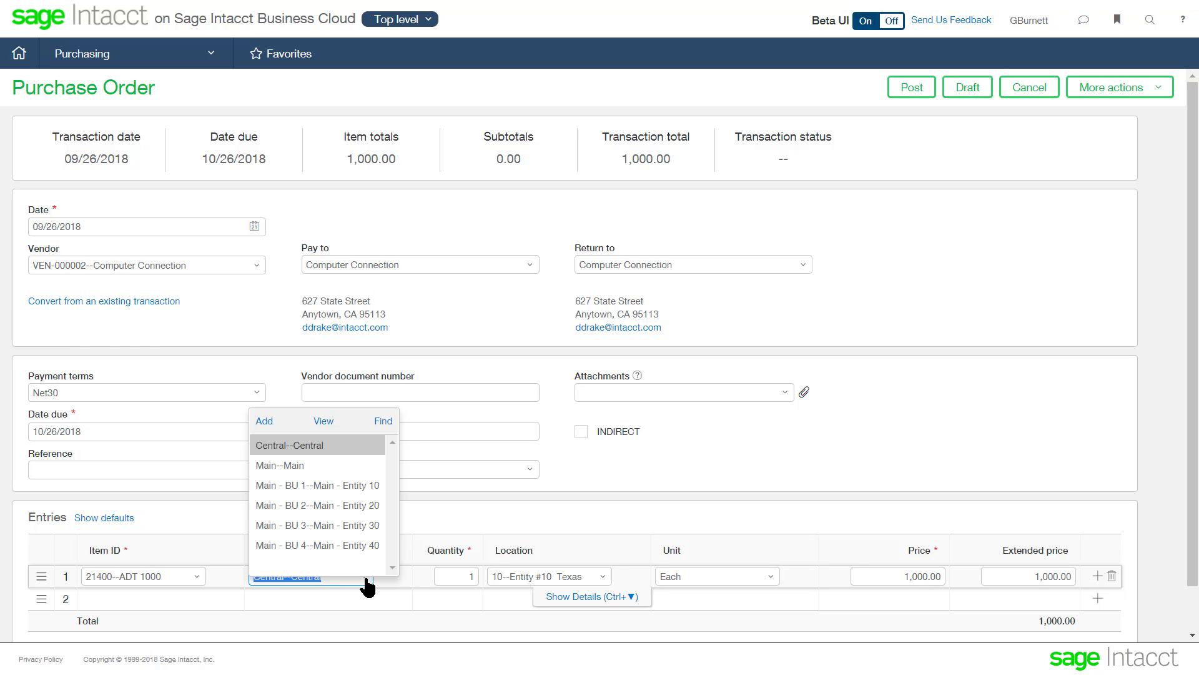
pyautogui.click(336, 485)
pyautogui.click(471, 576)
pyautogui.write('10')
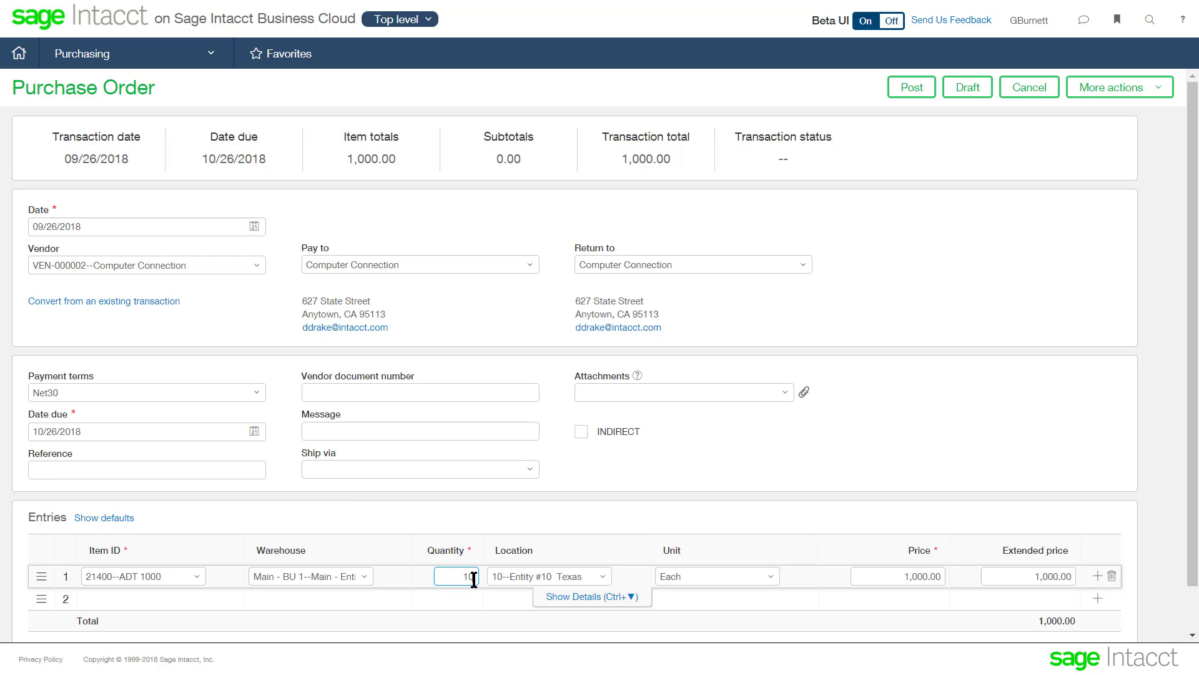
pyautogui.press('Tab')
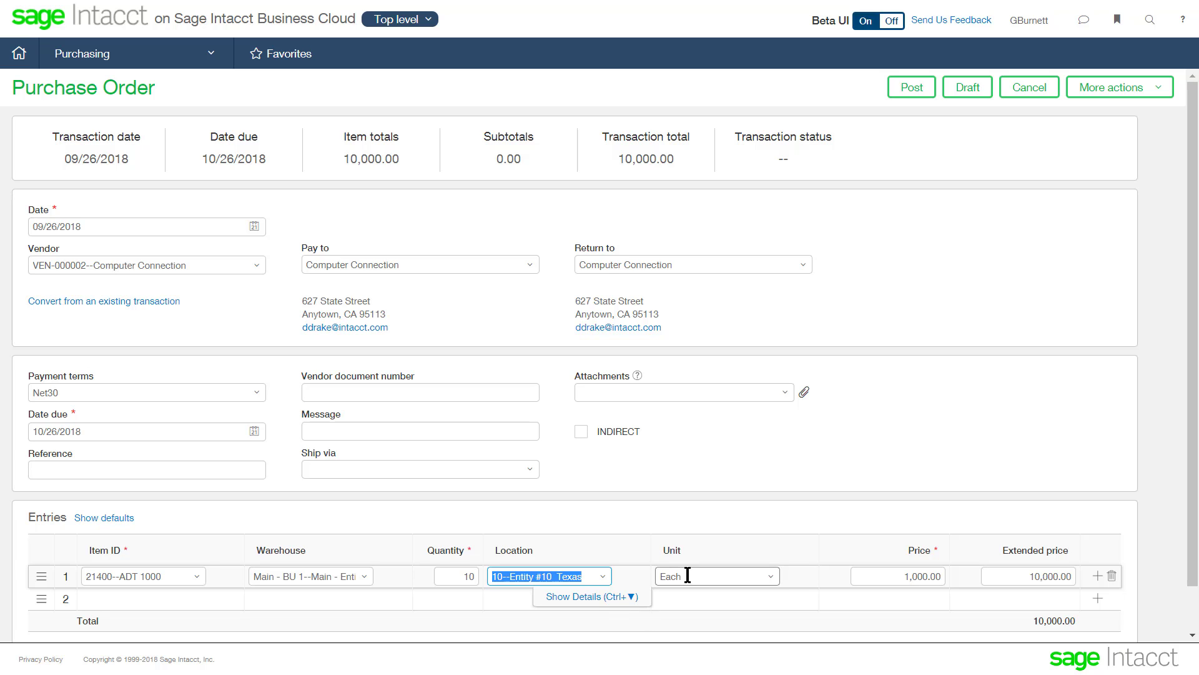
pyautogui.click(917, 91)
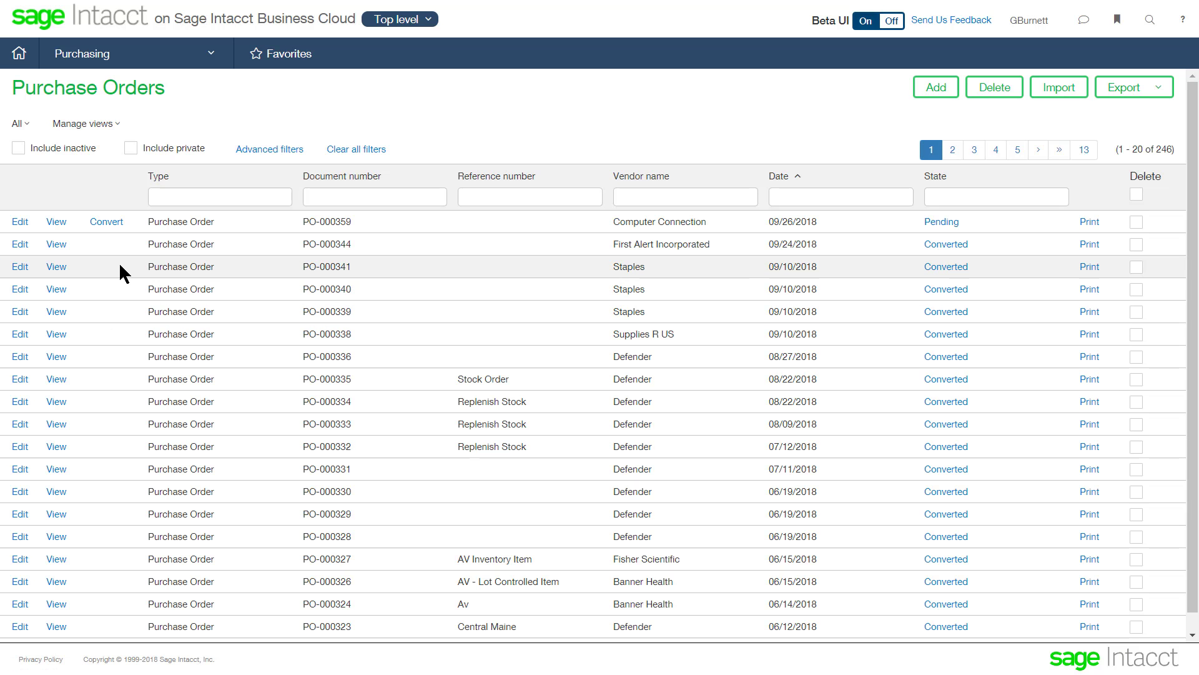
# - Convert the pending Computer Connection purchase order to a PO Receiver
pyautogui.click(107, 222)
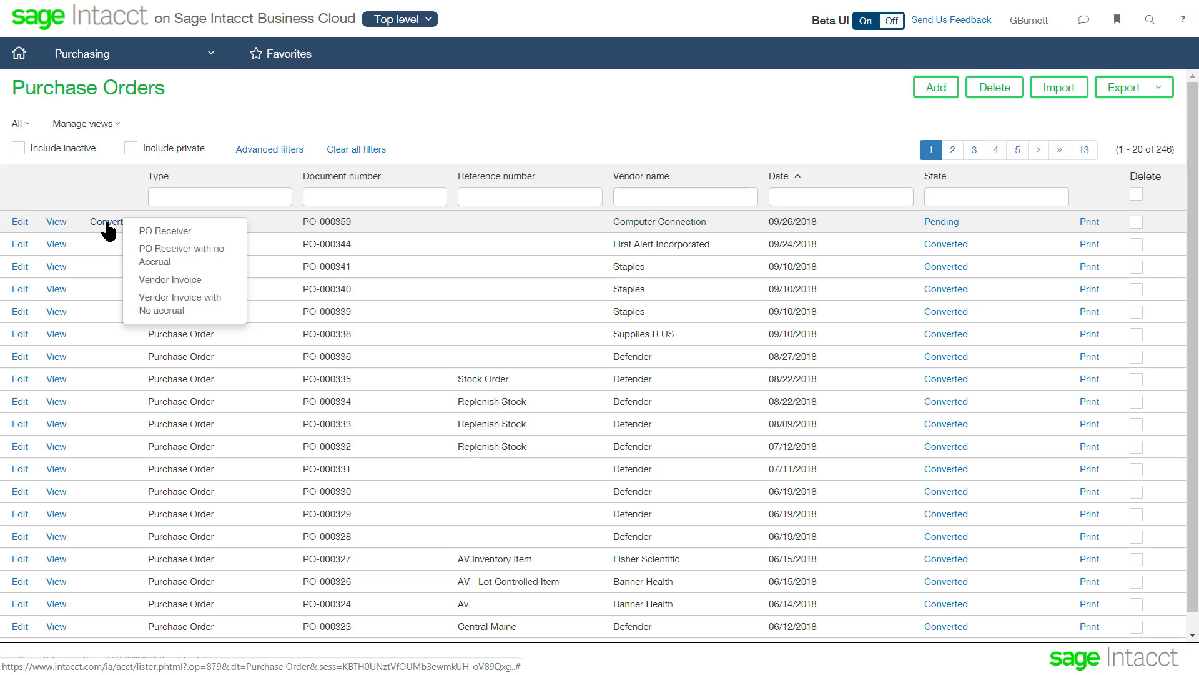
pyautogui.click(166, 231)
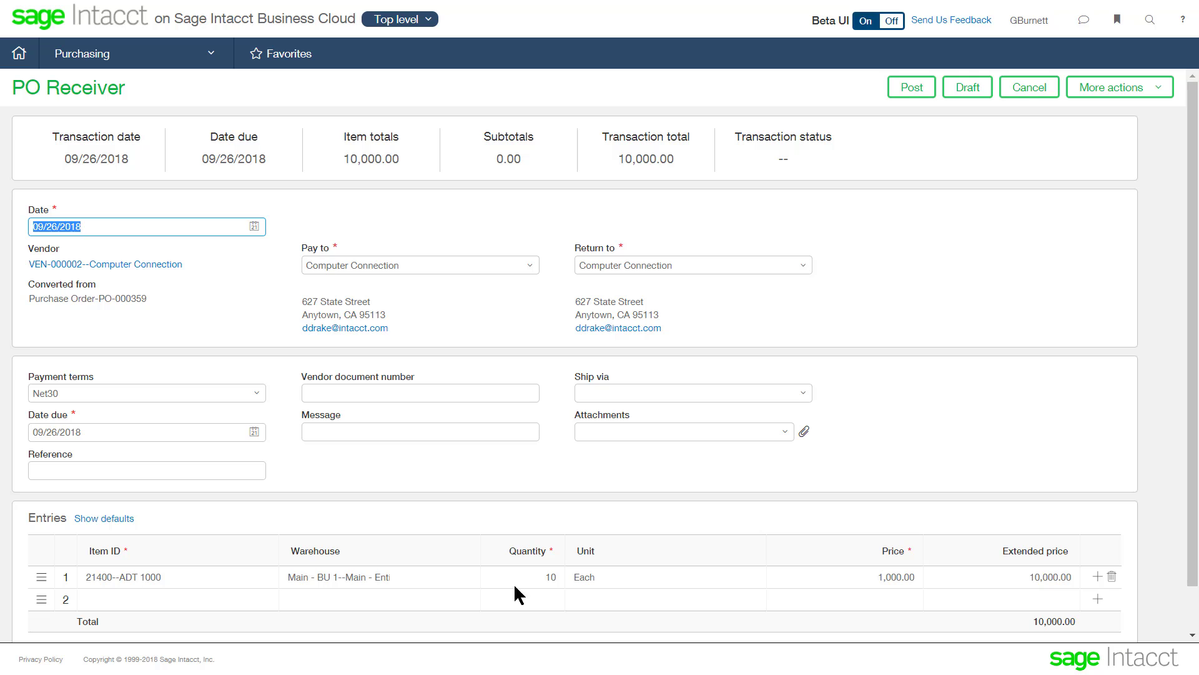
# - Try to post the PO Receiver without tracking details for item 21400 and return to the form
pyautogui.click(539, 577)
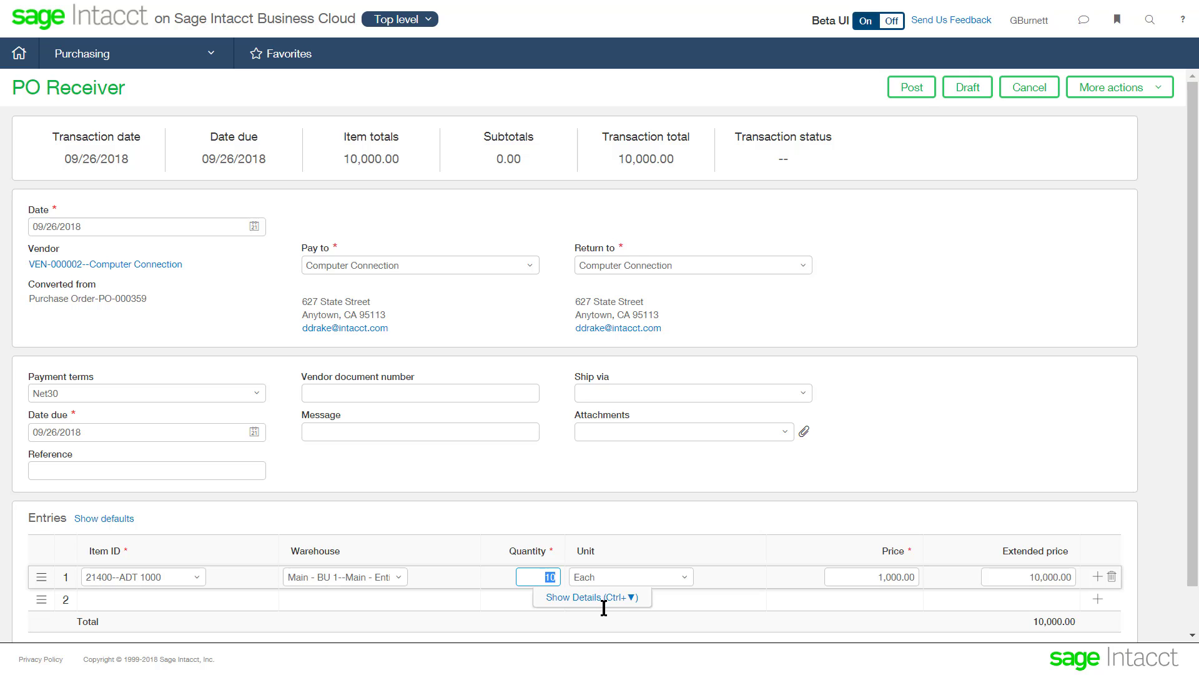
pyautogui.click(911, 87)
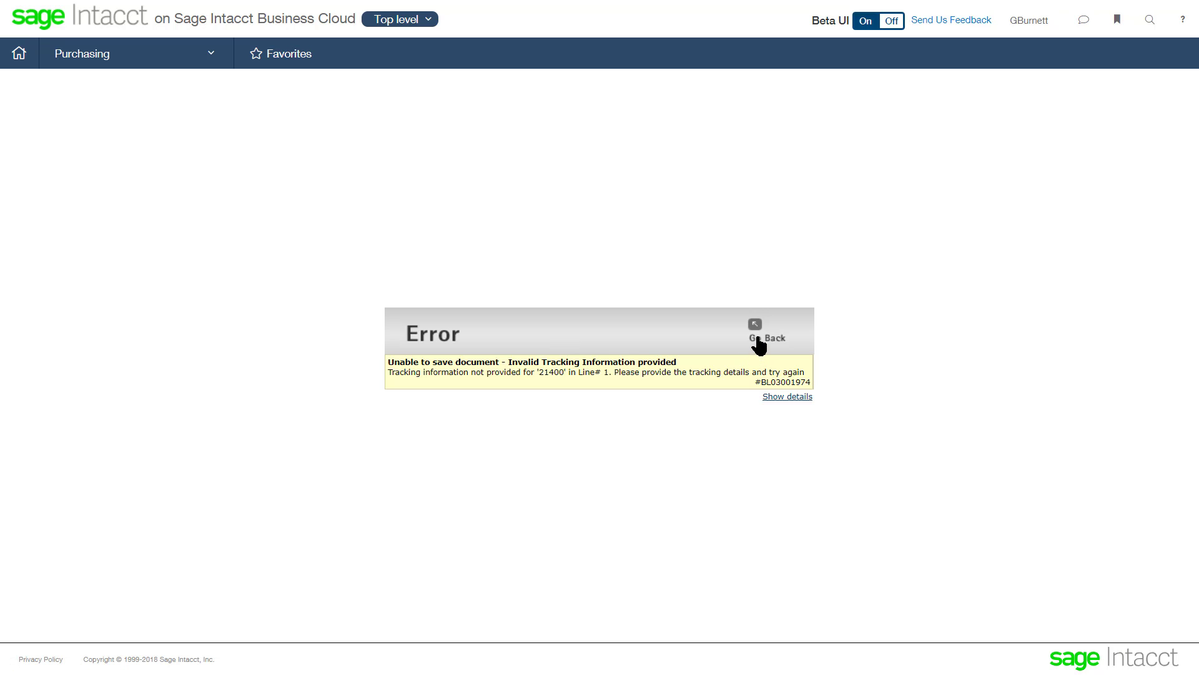
pyautogui.click(758, 340)
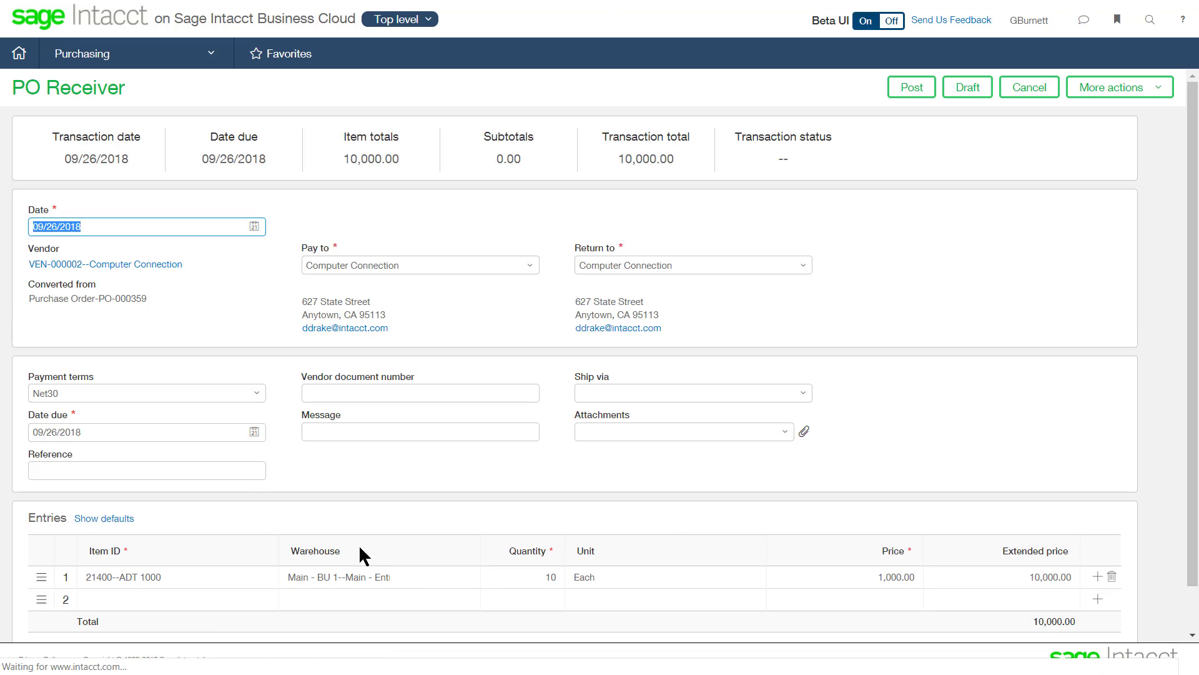
# - Assign quantity 10 of item 21400 to aisle A, row 1, bin 100 in its bin tracking details, and post the PO Receiver
pyautogui.click(504, 578)
pyautogui.click(590, 597)
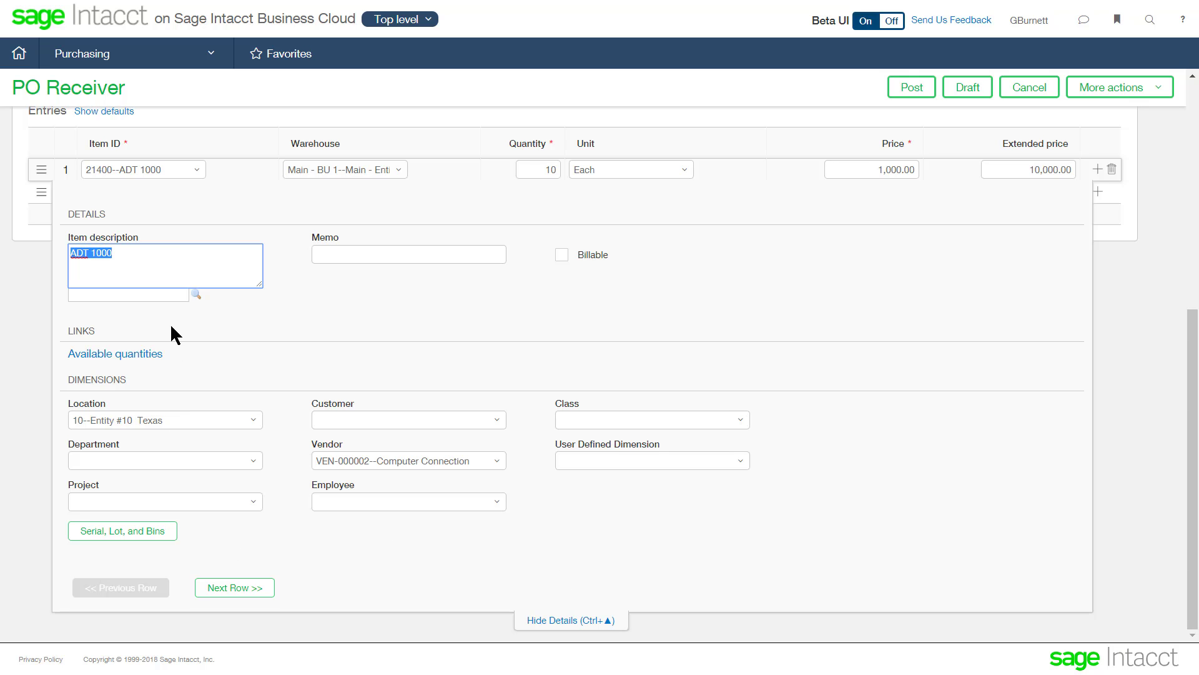
pyautogui.click(164, 534)
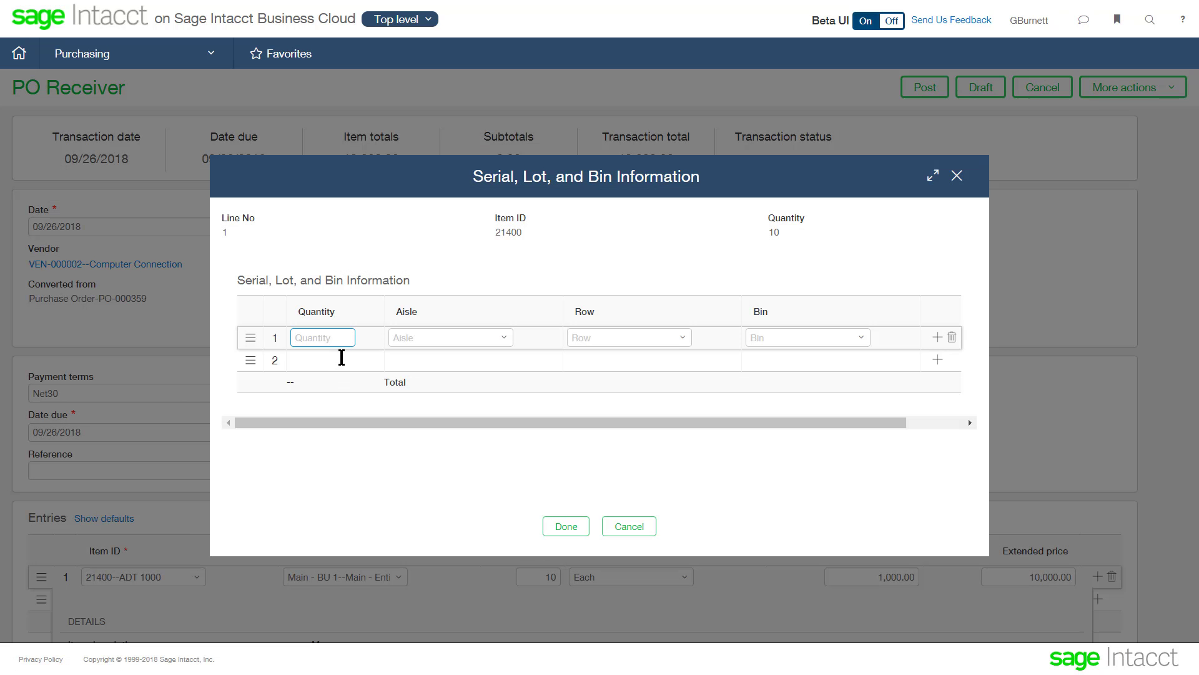
pyautogui.write('10')
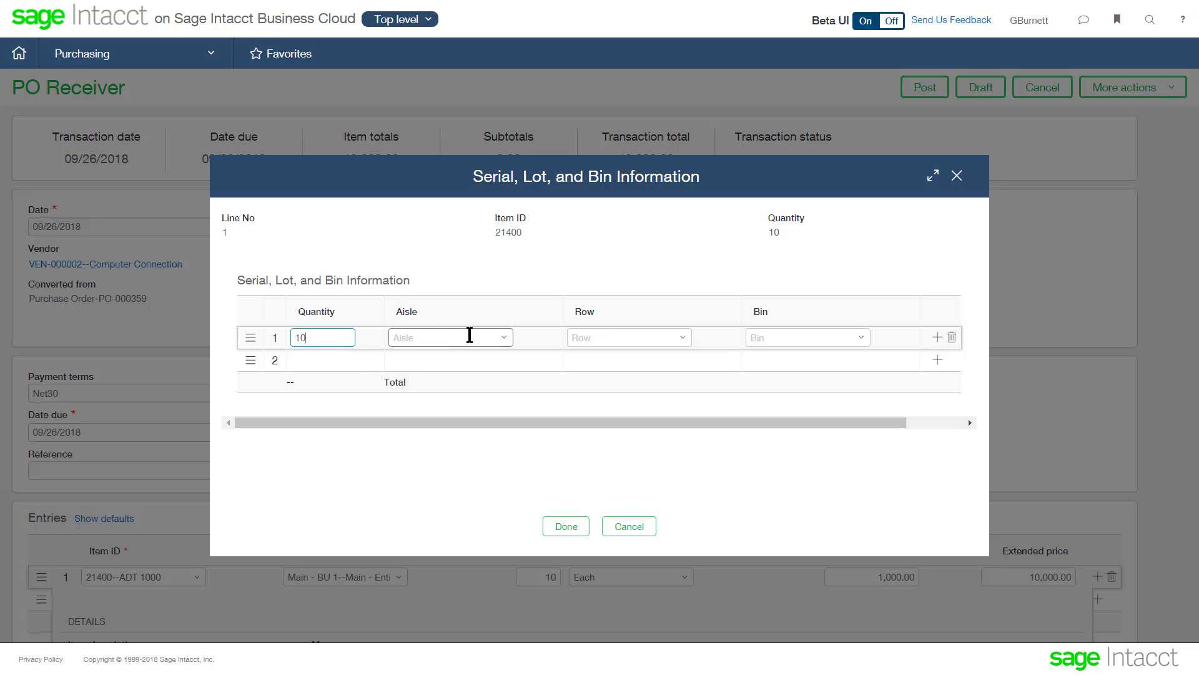
pyautogui.click(506, 340)
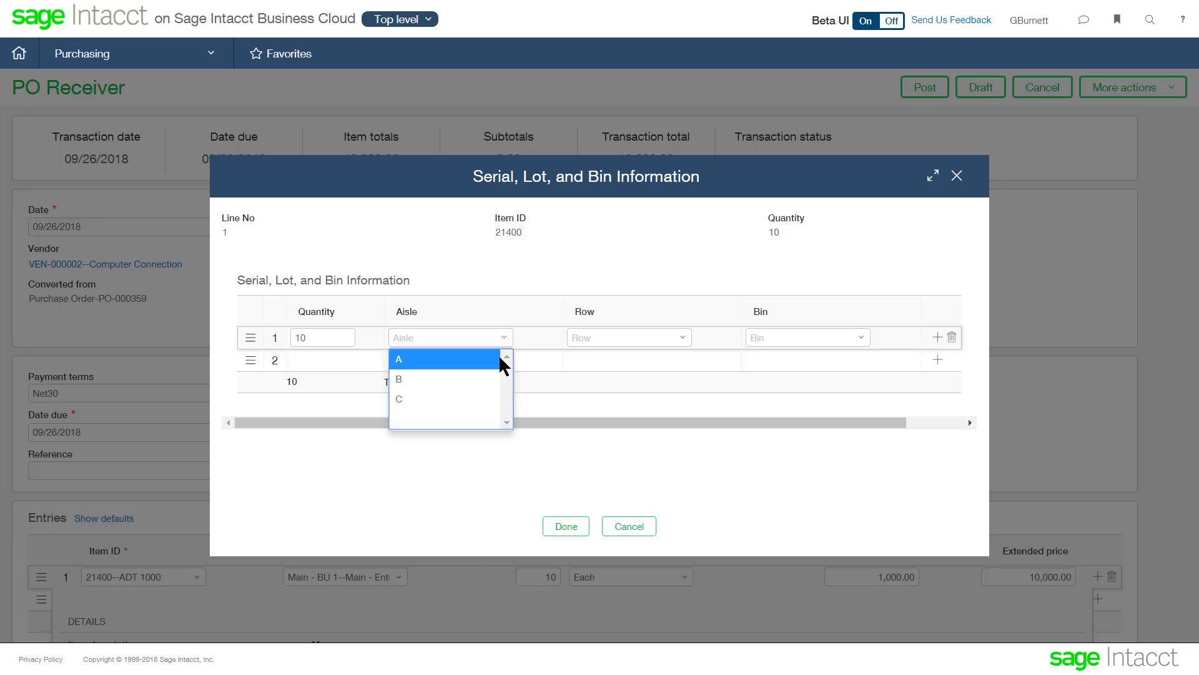
pyautogui.click(504, 356)
pyautogui.click(685, 341)
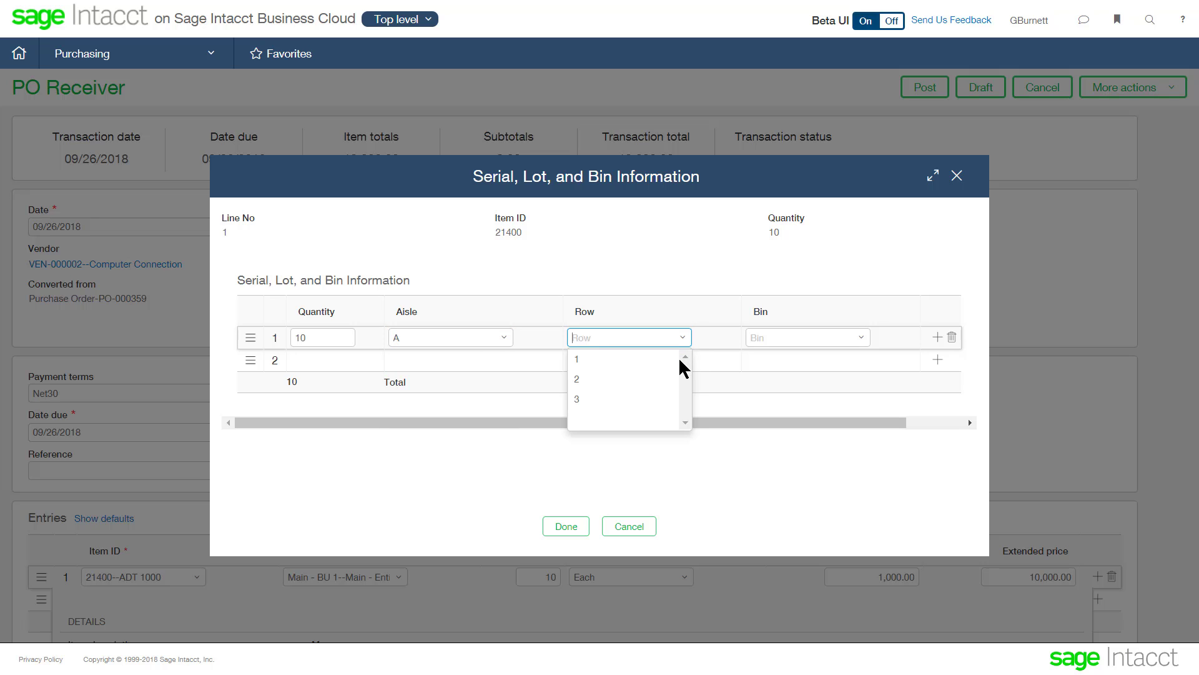
pyautogui.click(680, 357)
pyautogui.click(862, 341)
pyautogui.click(846, 364)
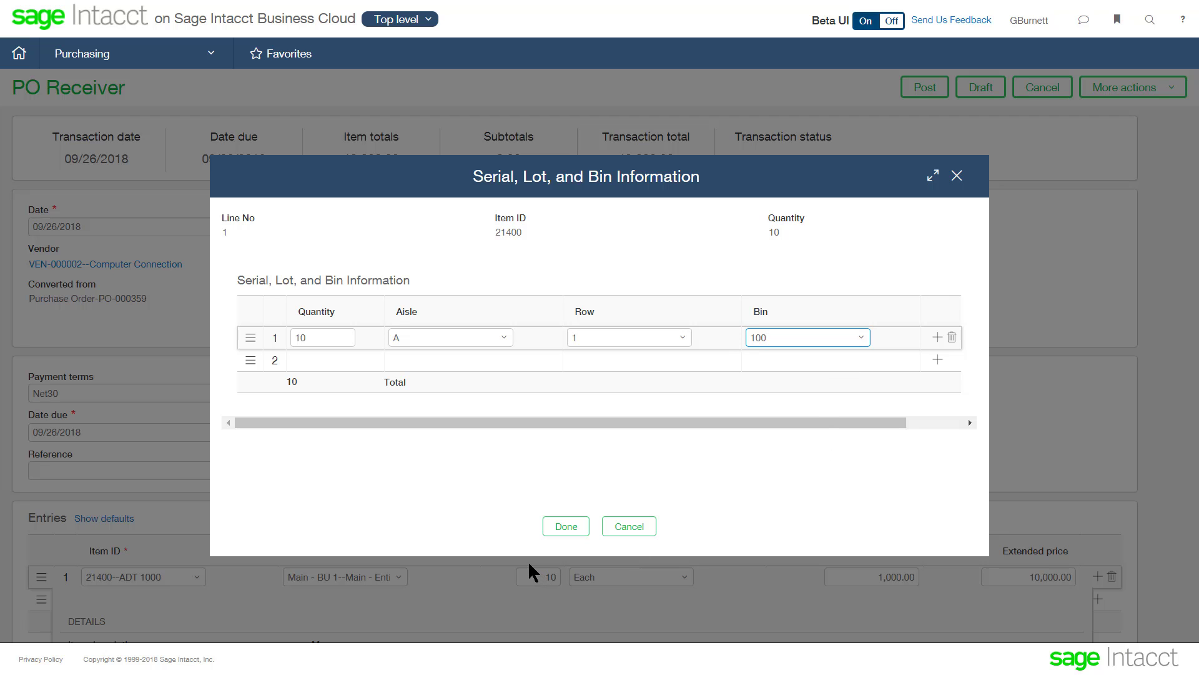
pyautogui.click(563, 531)
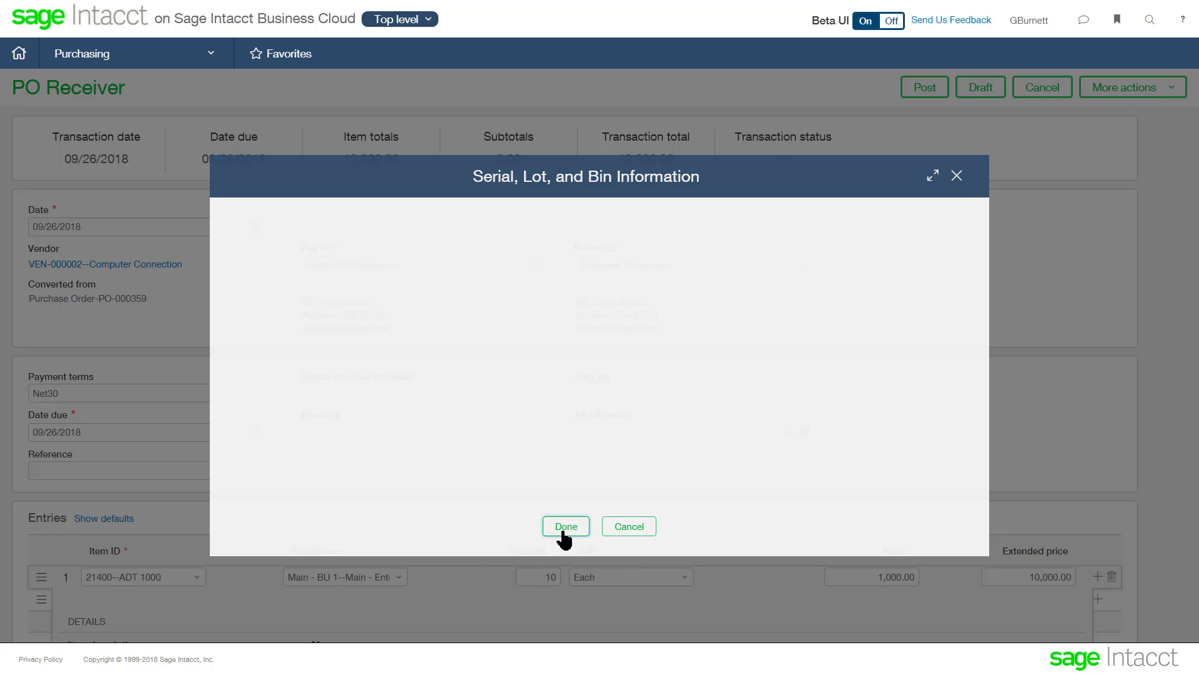
pyautogui.click(913, 89)
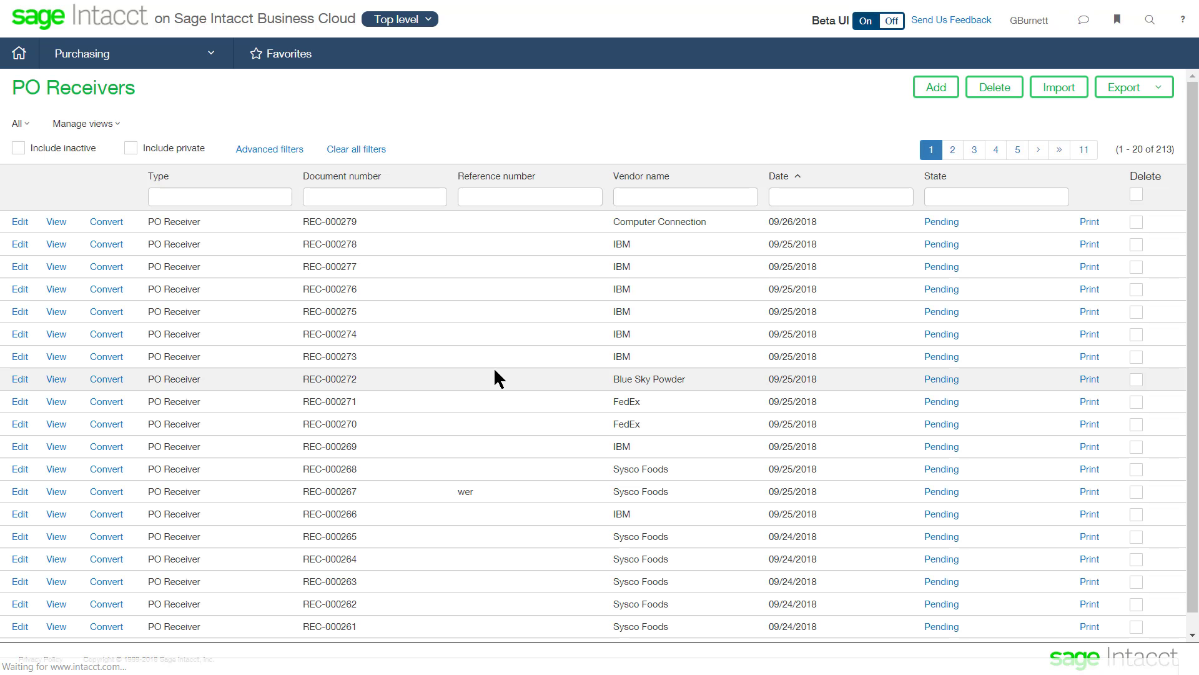
# - Convert the pending Computer Connection PO Receiver to a Vendor Invoice and post the invoice
pyautogui.click(108, 229)
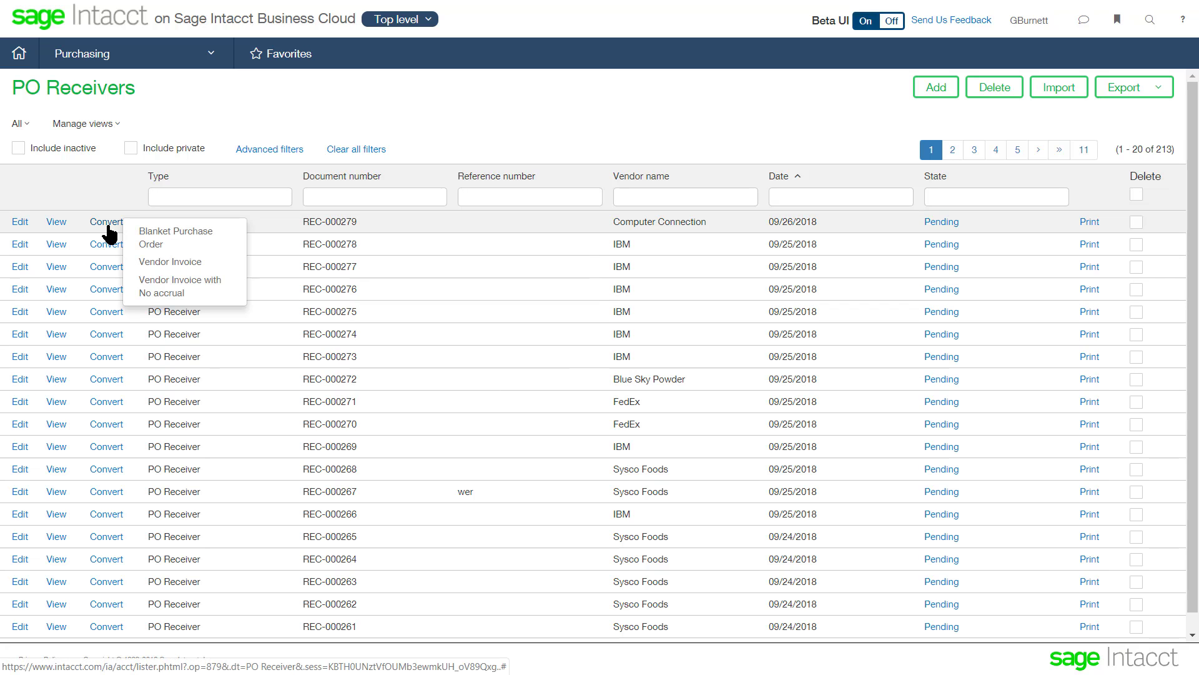
pyautogui.click(176, 266)
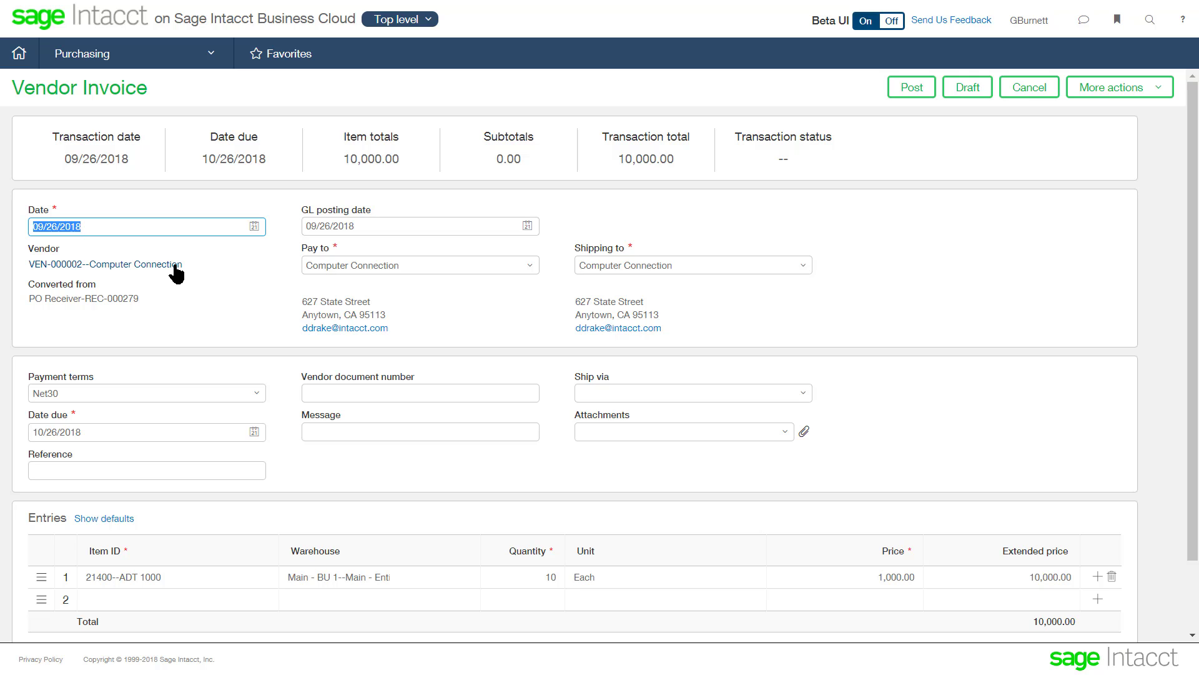
pyautogui.click(911, 90)
pyautogui.click(911, 93)
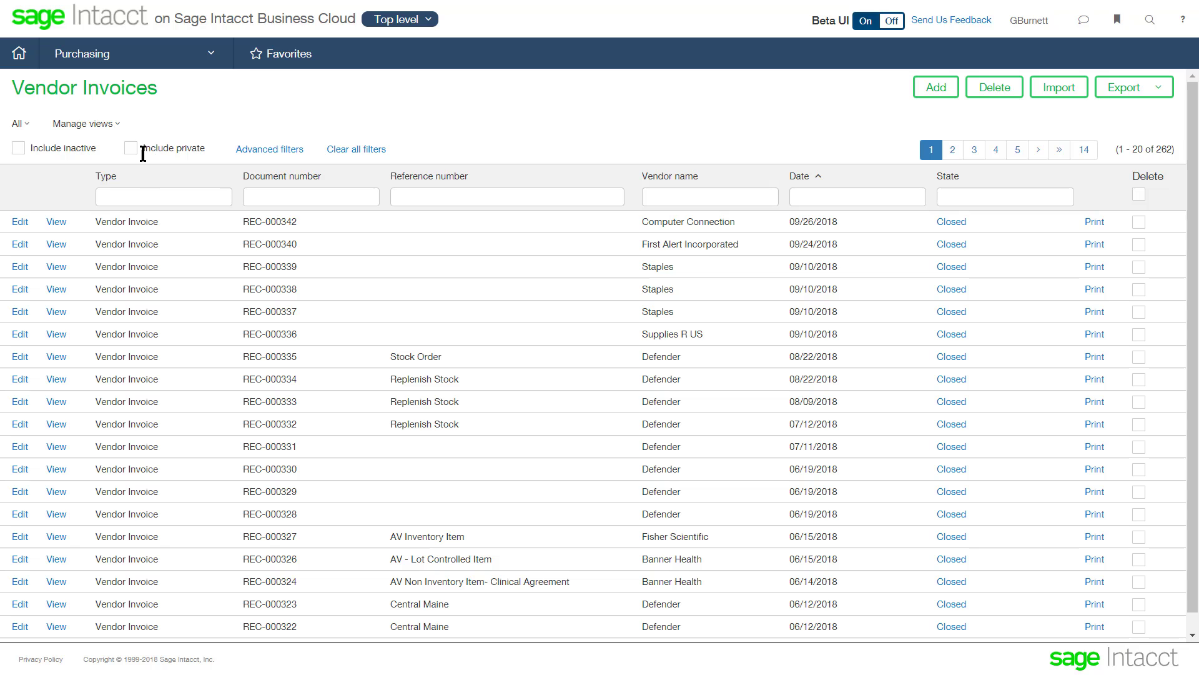
# - Review the transaction details and document history of the 09/26/2018 Computer Connection vendor invoice, and return to the invoice list
pyautogui.click(61, 222)
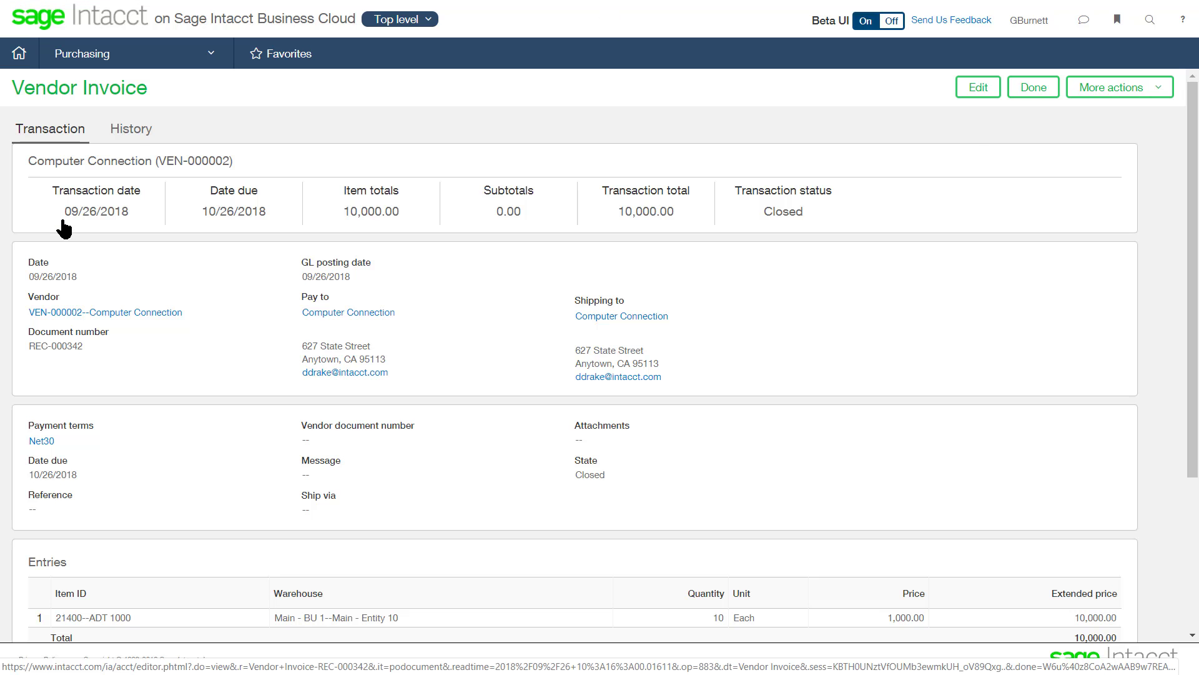
pyautogui.click(133, 134)
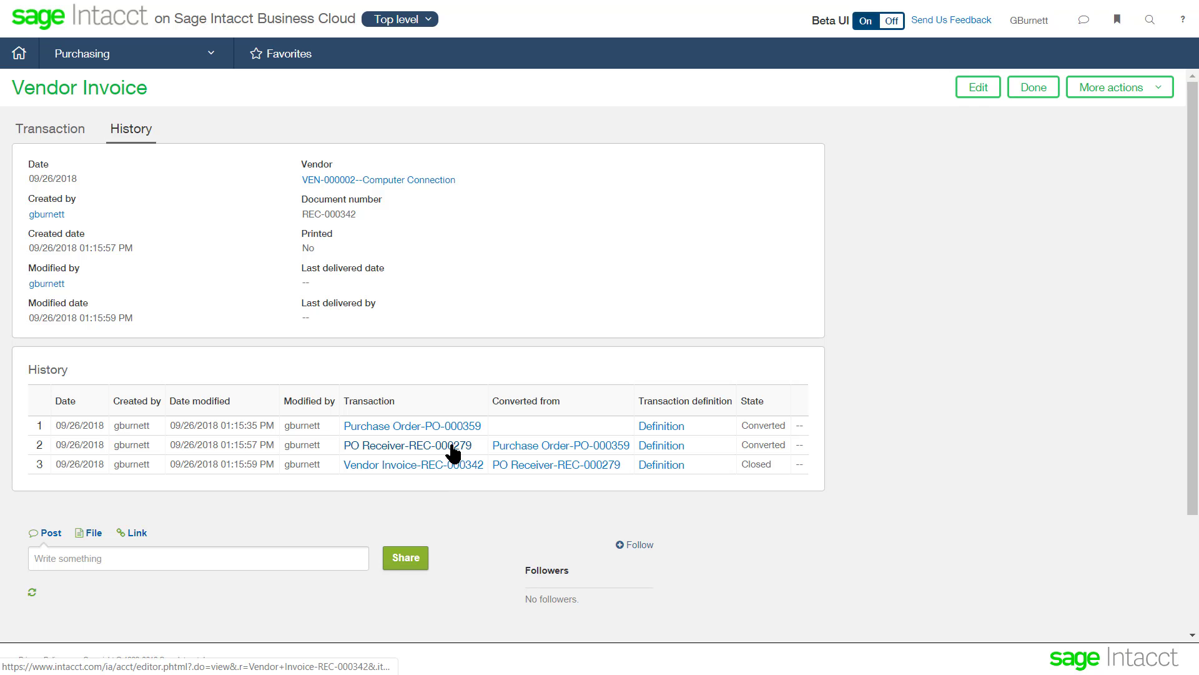
pyautogui.click(1034, 88)
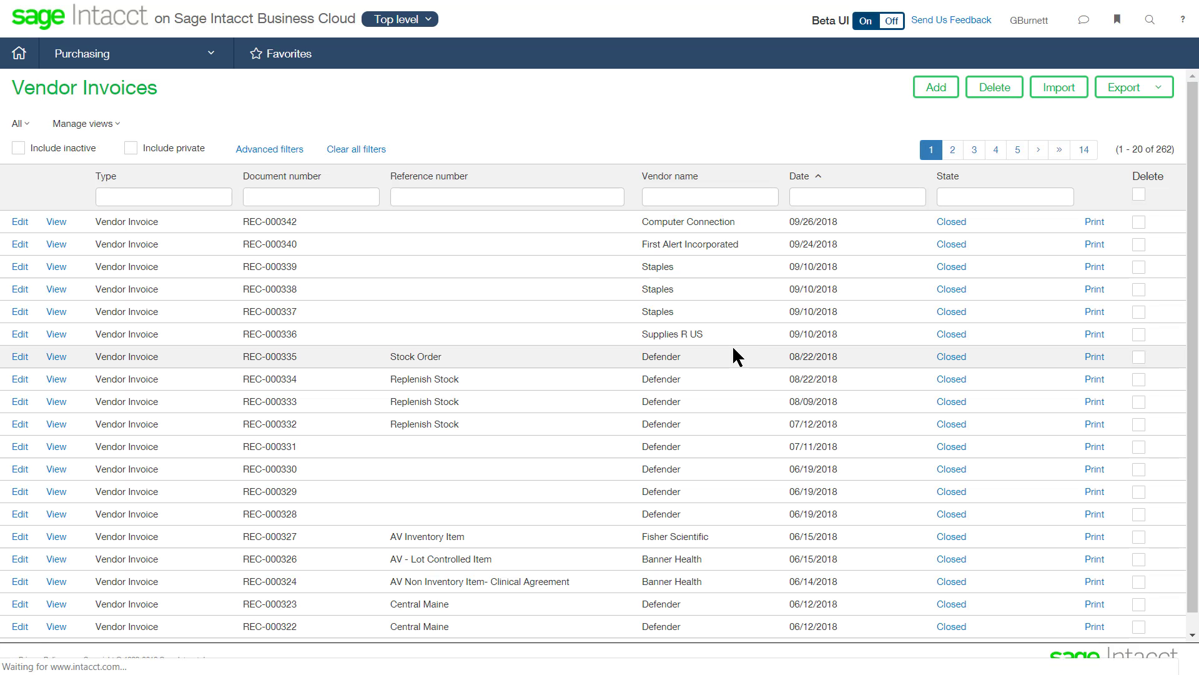